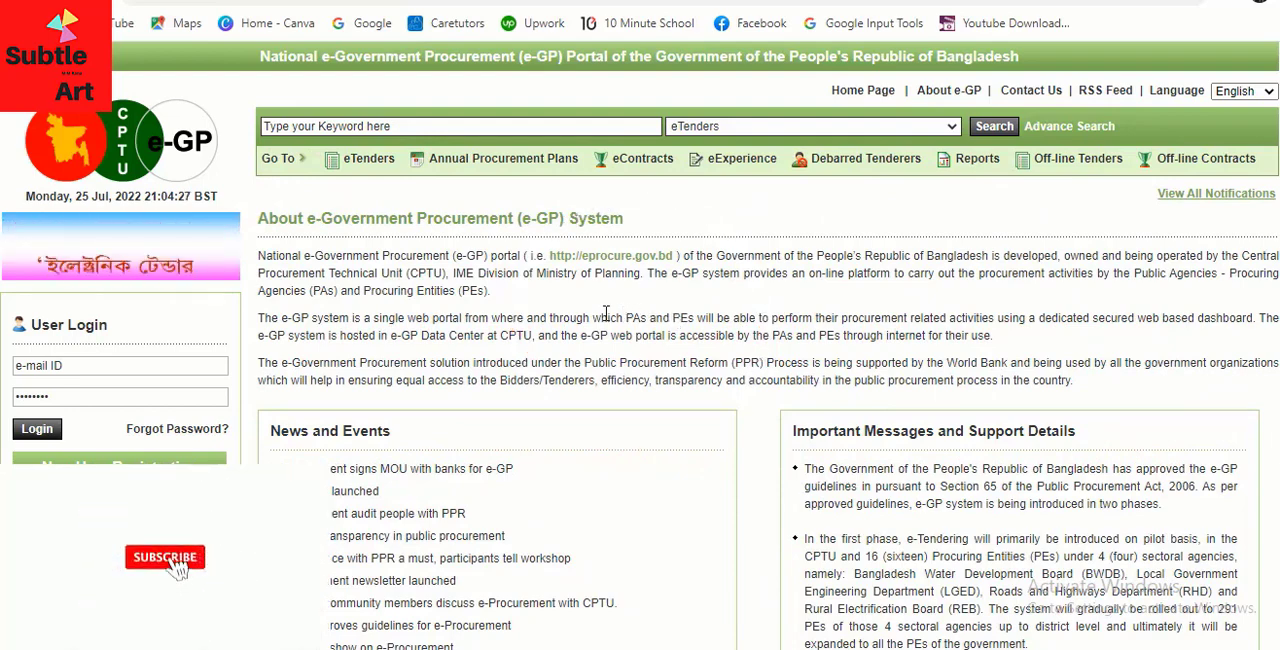
# Log in to the e-GP portal with the account e-mail ID and password
pyautogui.click(172, 366)
pyautogui.click(174, 406)
pyautogui.click(90, 366)
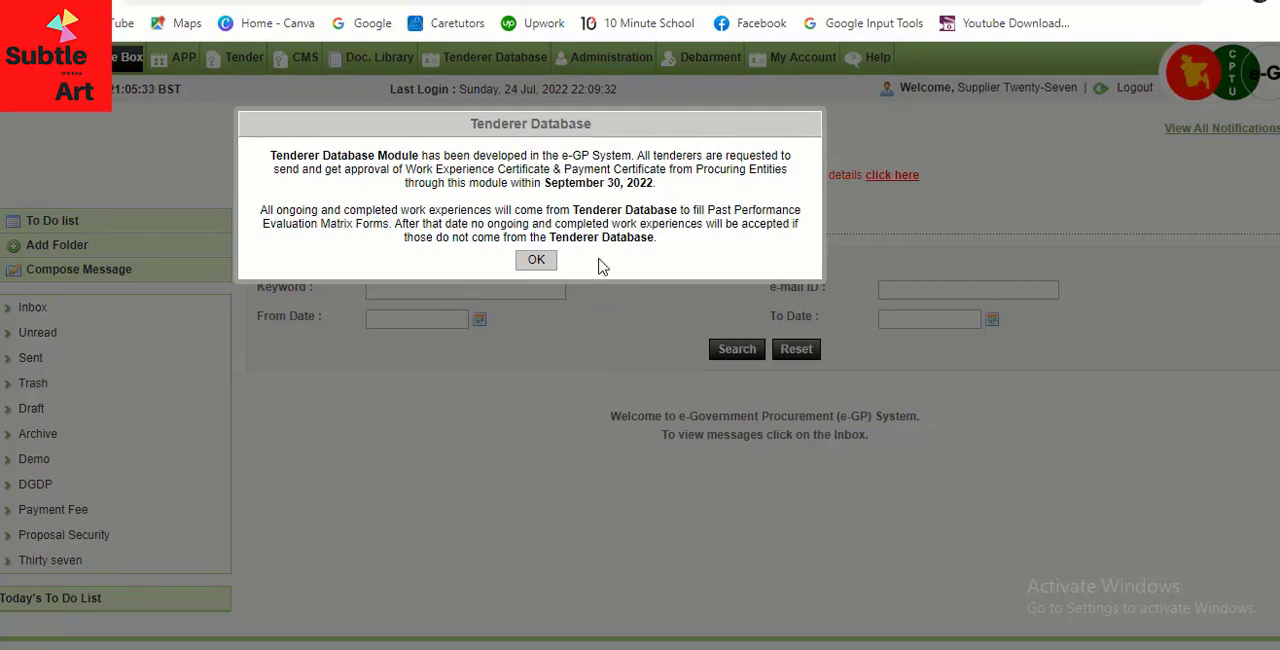
# Dismiss the Tenderer Database notice and open the form for adding a payment certificate for a manual contract
pyautogui.moveTo(660, 184); pyautogui.dragTo(268, 157)
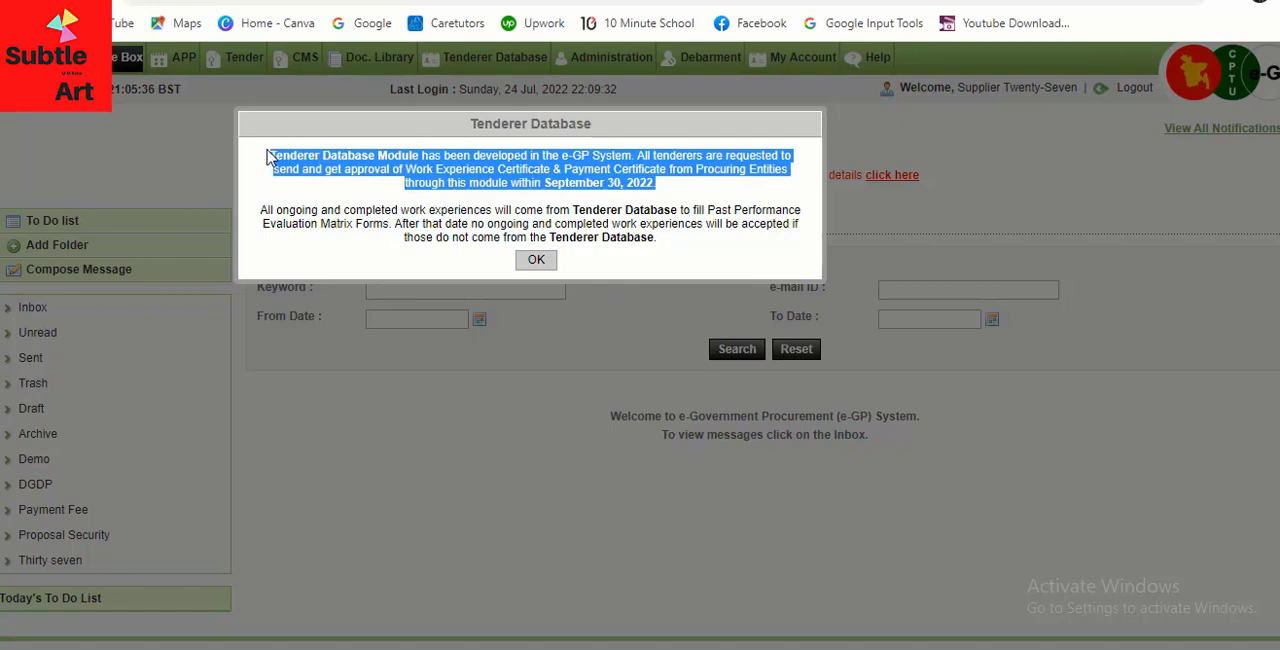
pyautogui.click(537, 260)
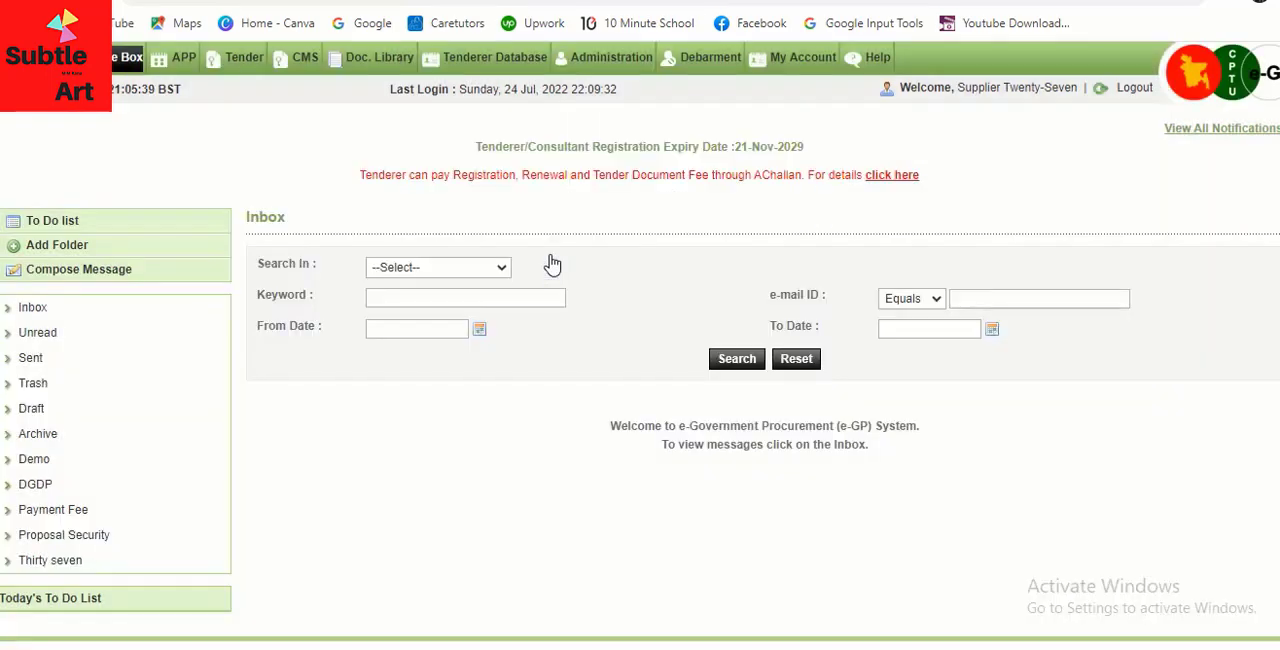
pyautogui.click(509, 64)
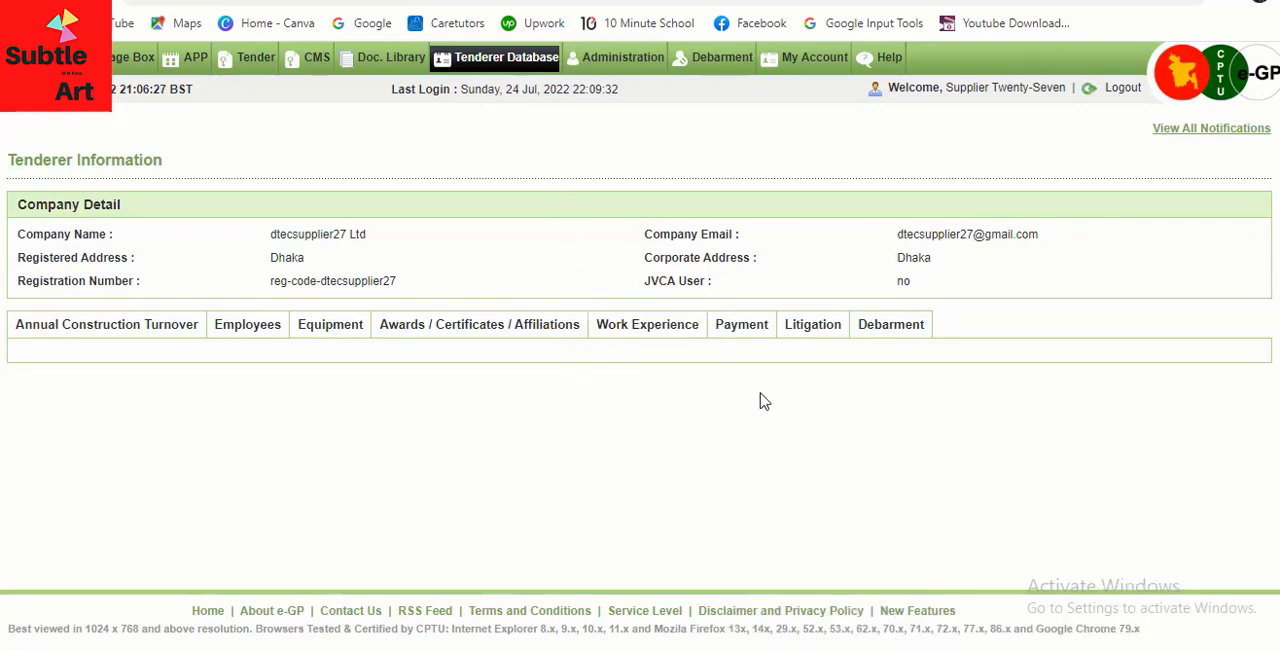
pyautogui.moveTo(757, 323)
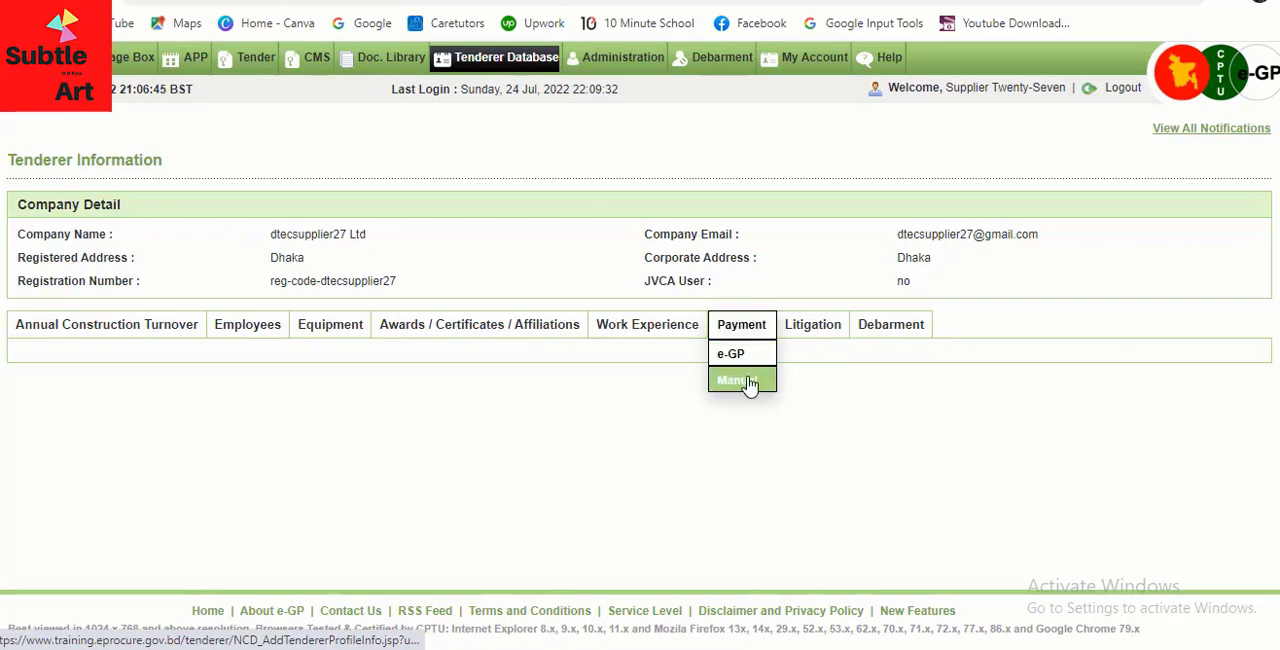
pyautogui.click(750, 384)
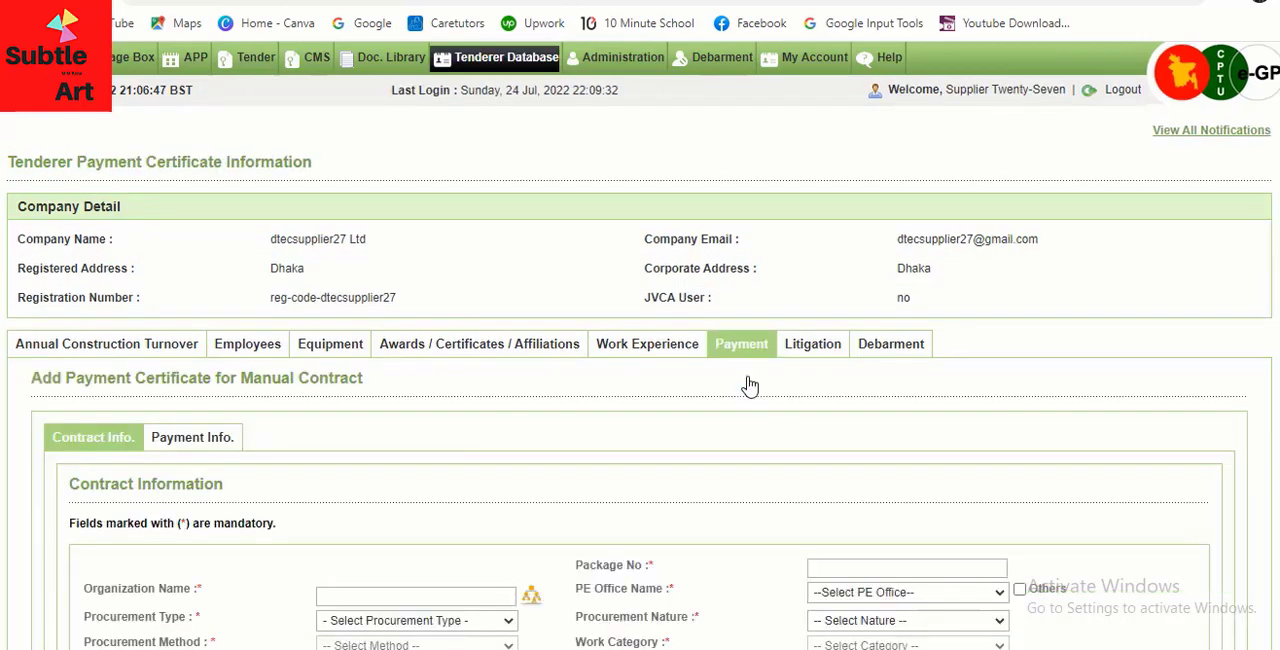
# Choose Local Government Engineering Division from the department tree as the contract's organization
pyautogui.scroll(-1, 689, 392)
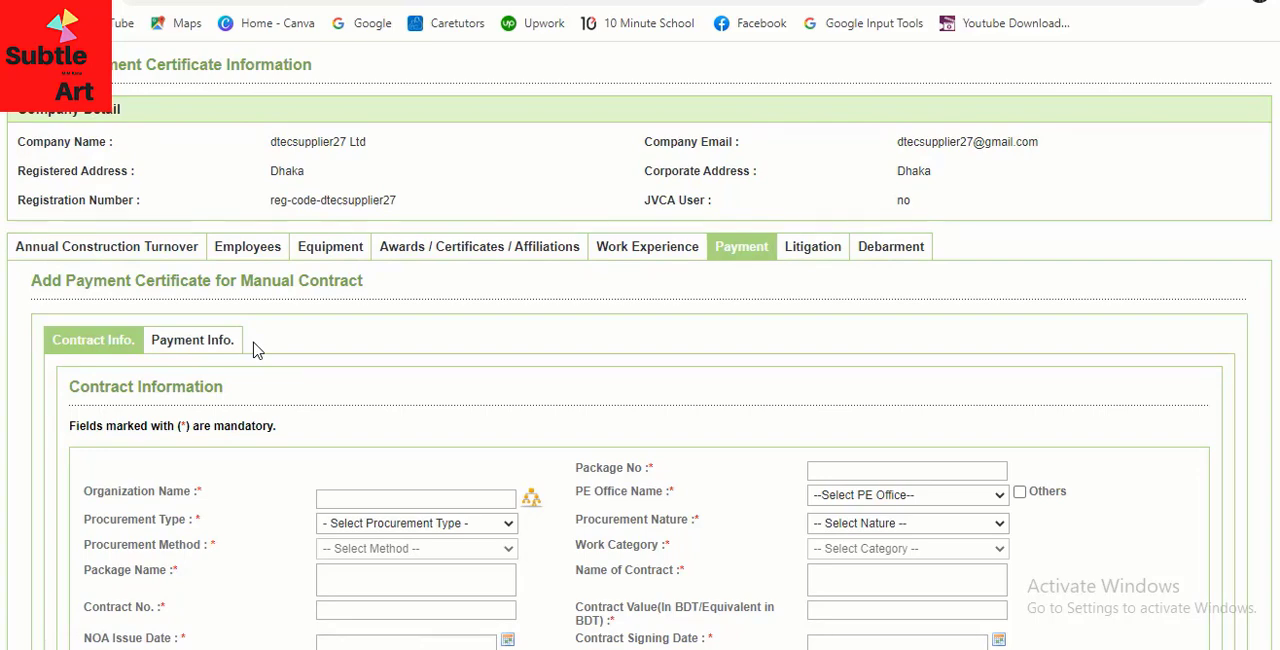
pyautogui.scroll(-2, 253, 349)
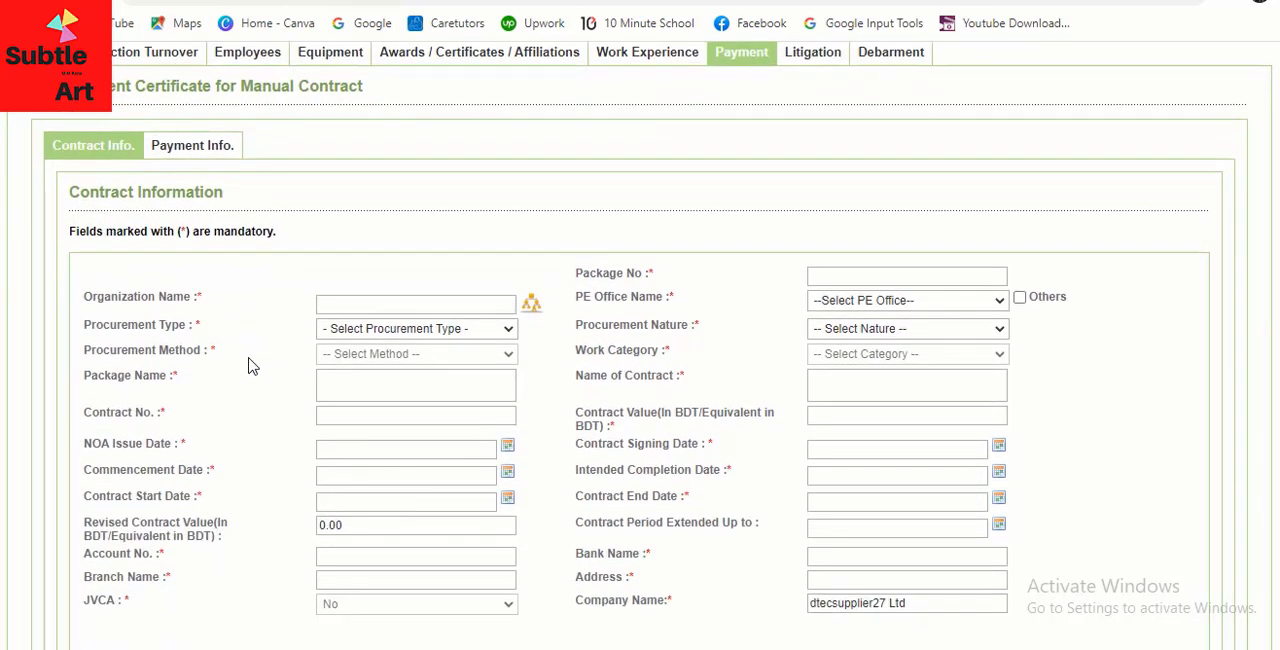
pyautogui.scroll(-1, 252, 365)
pyautogui.scroll(1, 252, 365)
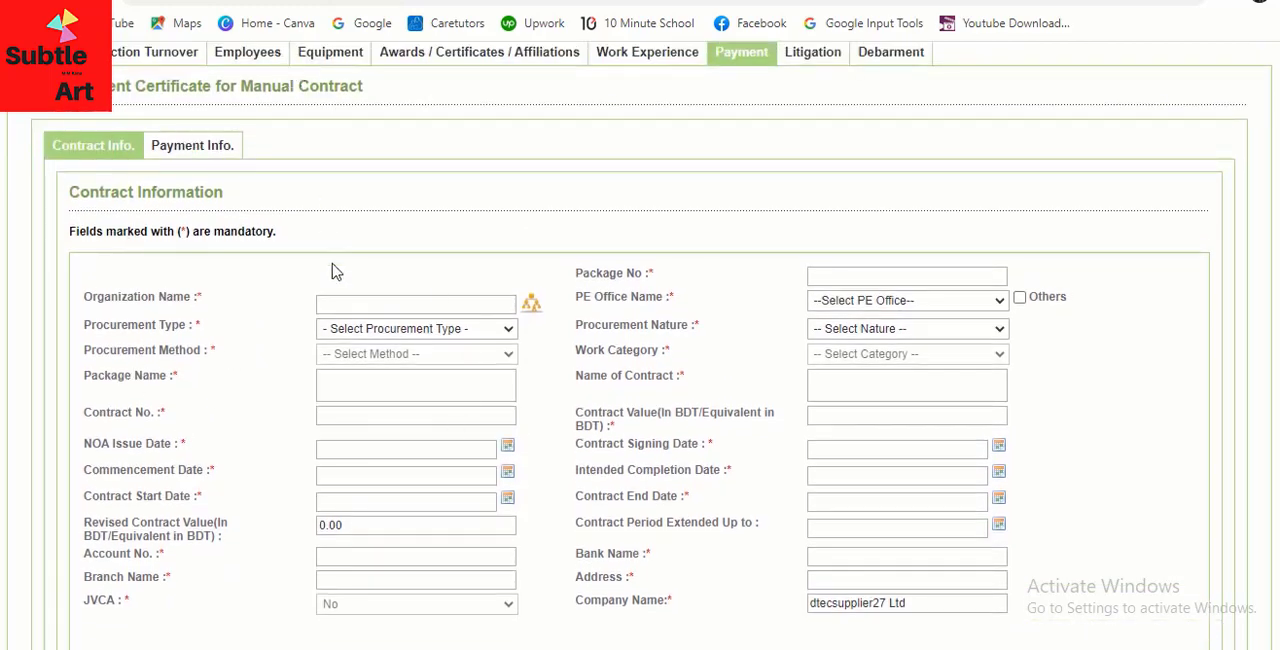
pyautogui.scroll(-1, 378, 327)
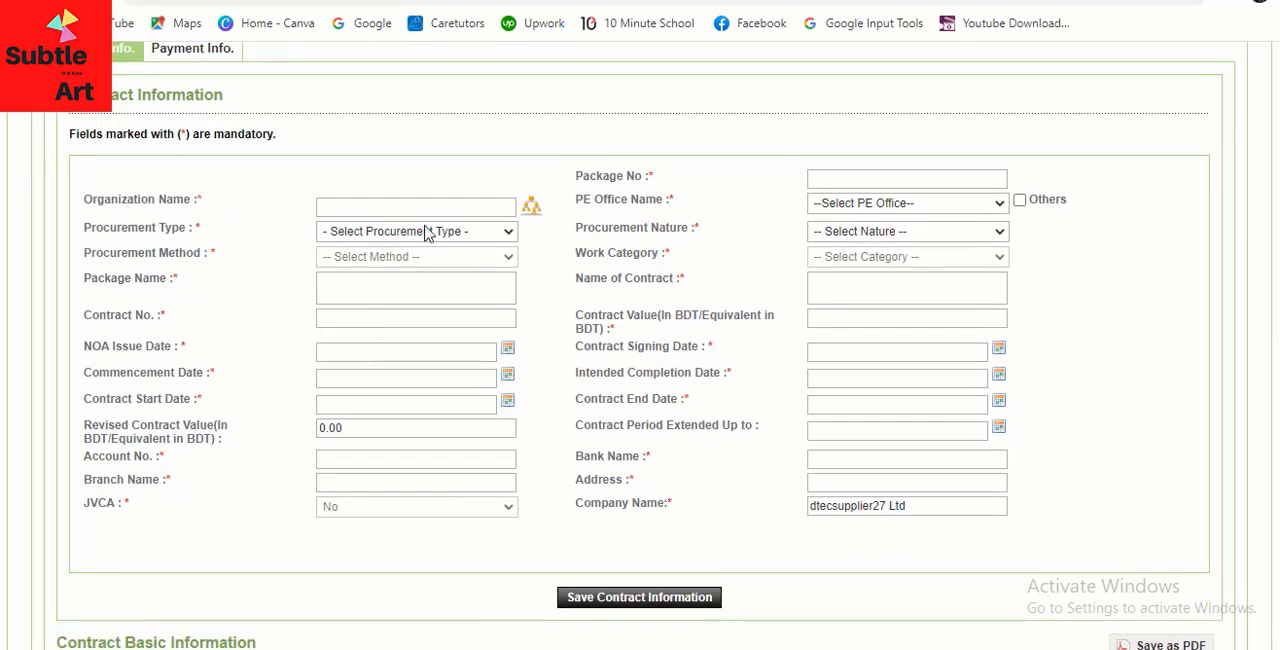
pyautogui.click(531, 210)
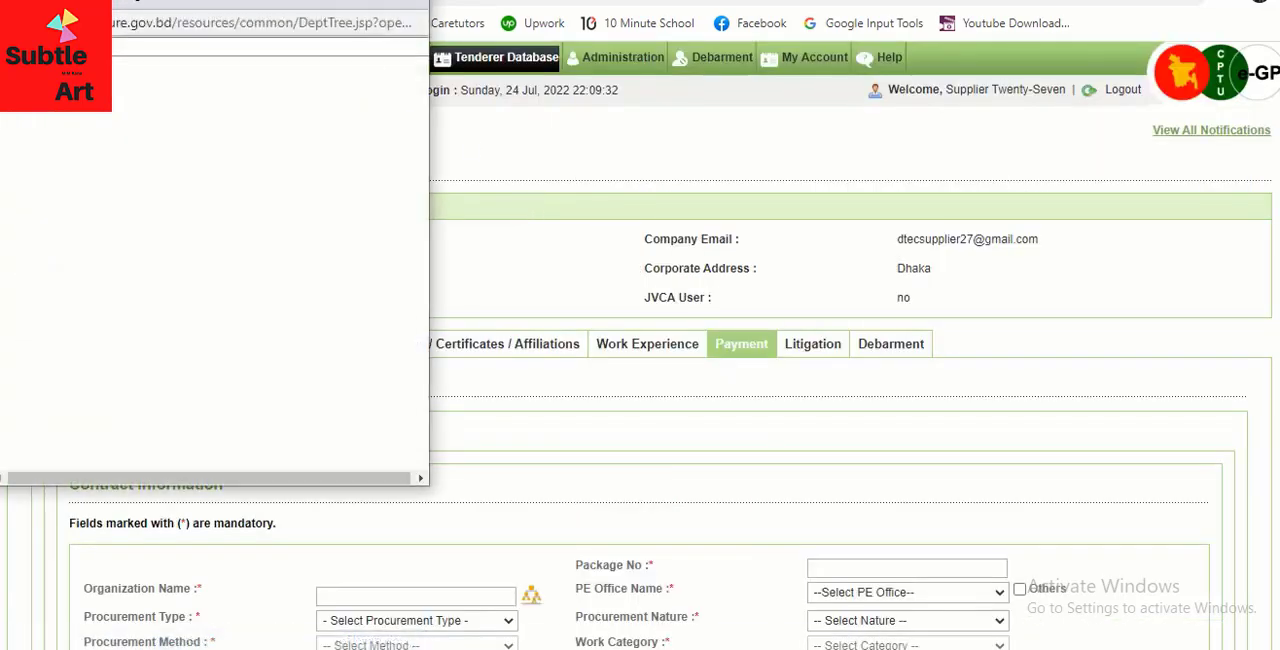
pyautogui.moveTo(246, 4); pyautogui.dragTo(903, 88)
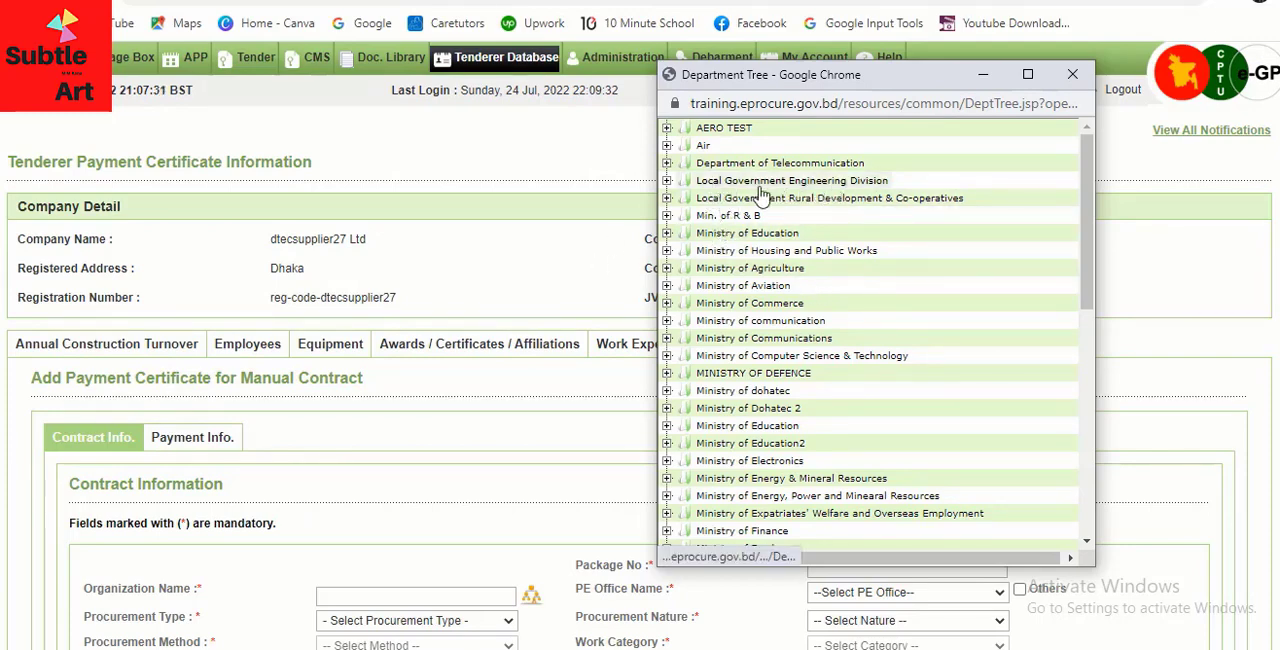
pyautogui.click(667, 182)
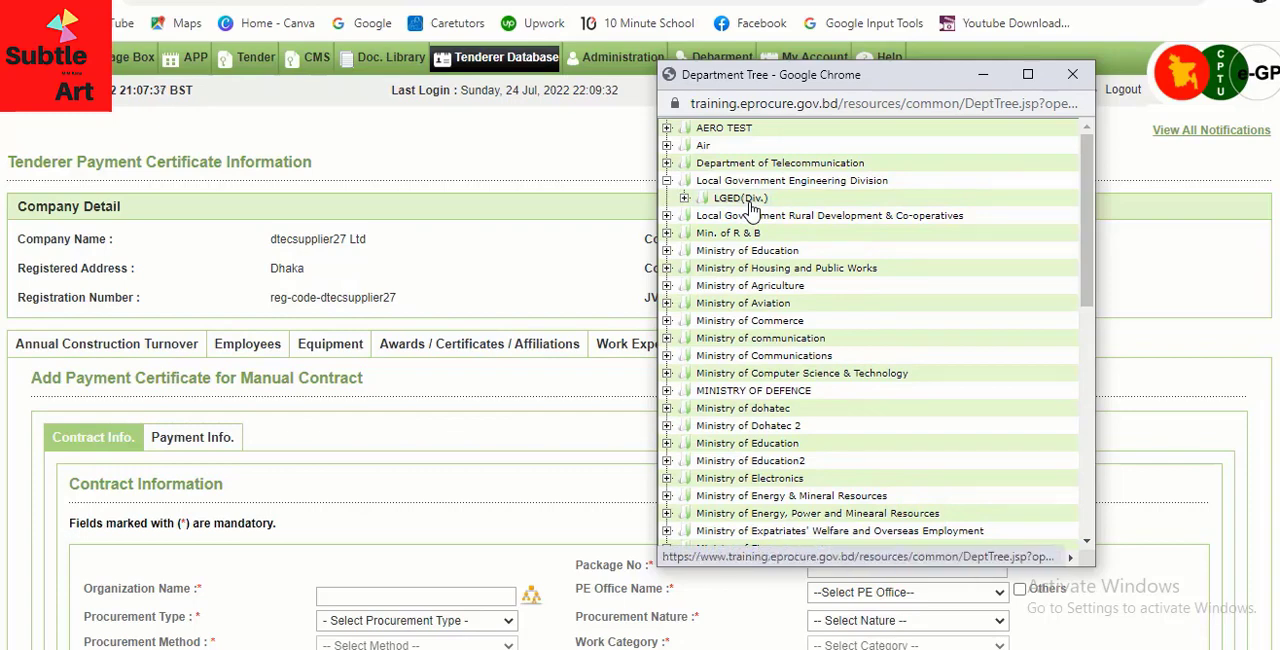
pyautogui.click(690, 182)
# Set the contract's procurement type to NCT and its procurement nature to Works
pyautogui.scroll(-3, 628, 408)
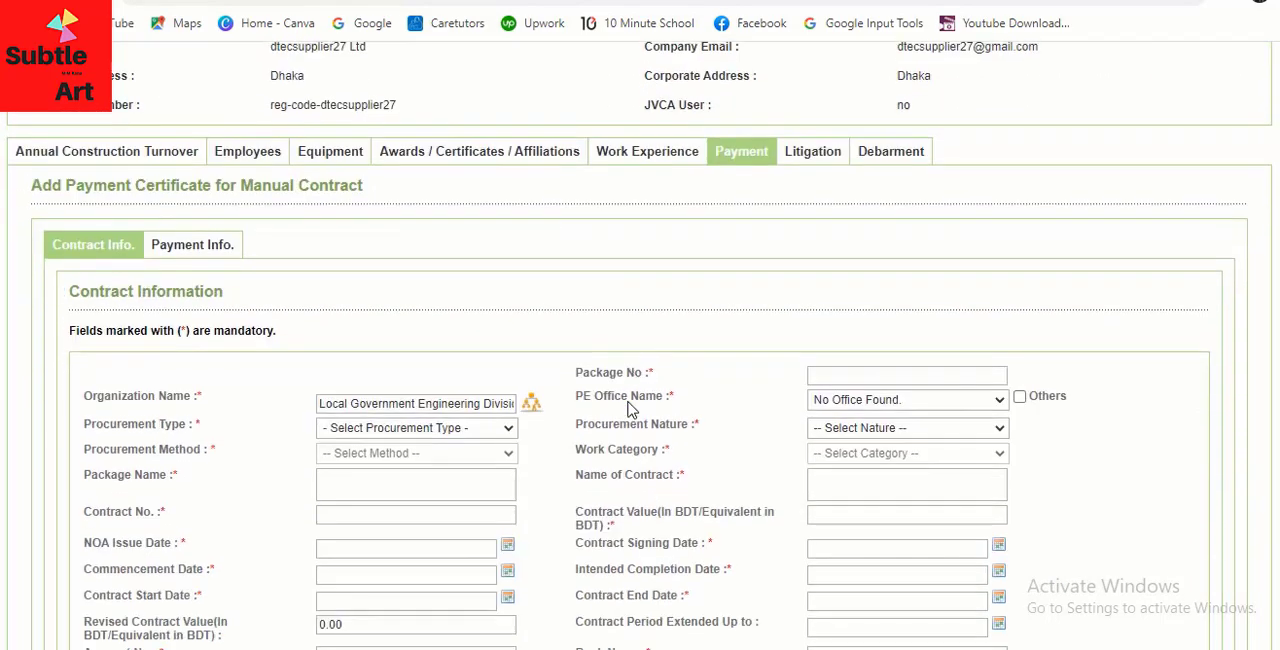
pyautogui.scroll(-2, 628, 408)
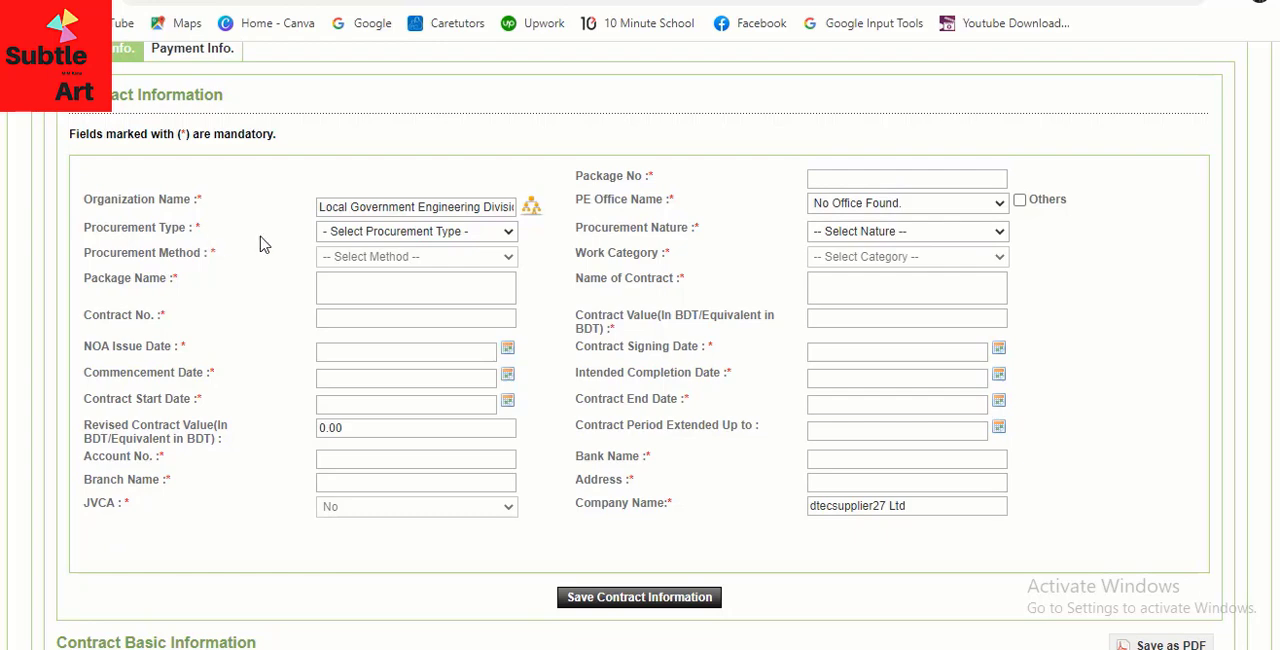
pyautogui.click(505, 234)
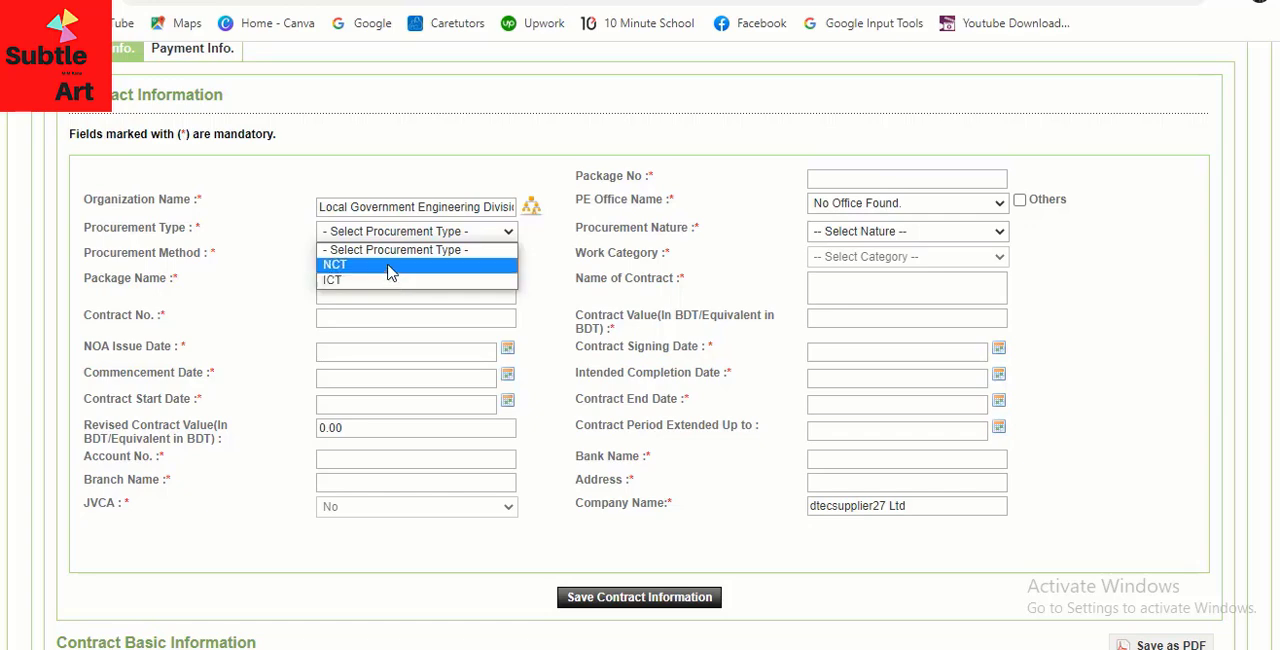
pyautogui.click(390, 265)
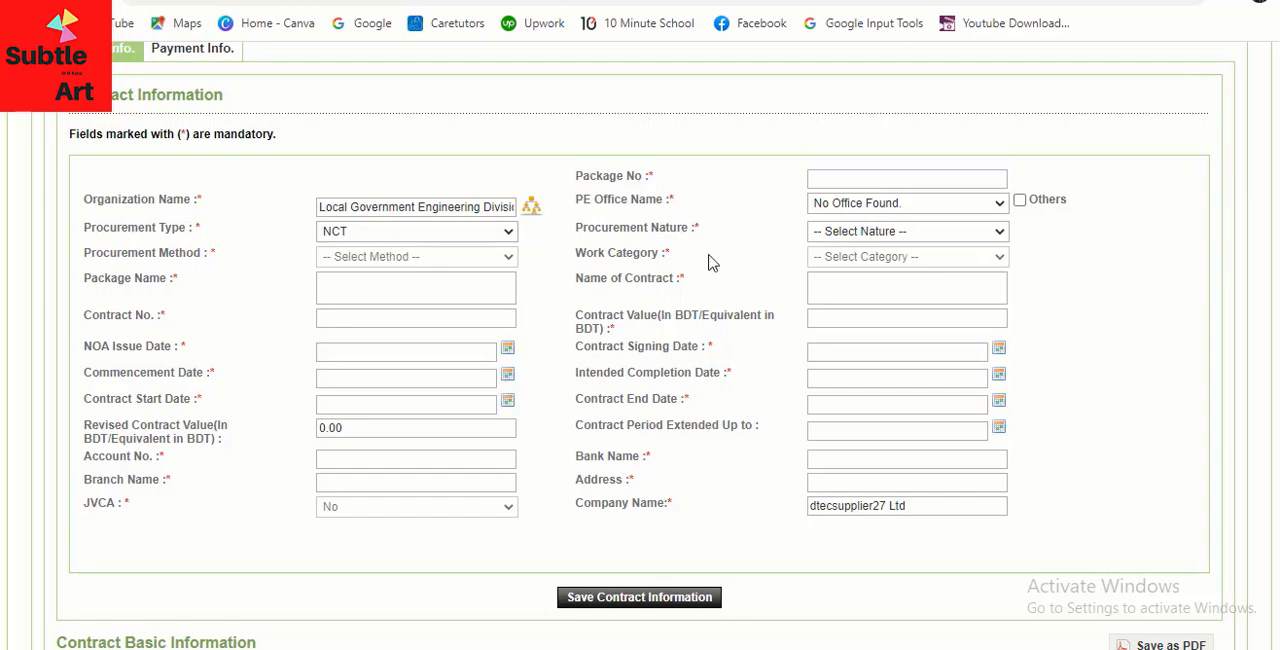
pyautogui.click(925, 236)
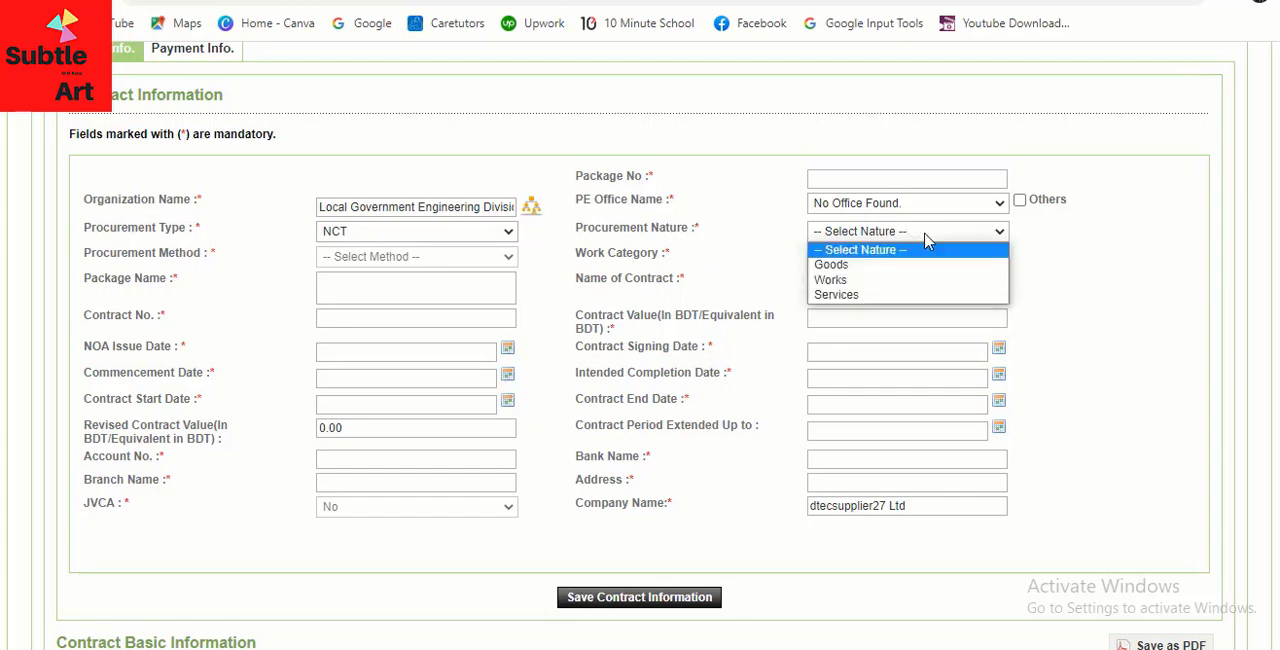
pyautogui.click(843, 281)
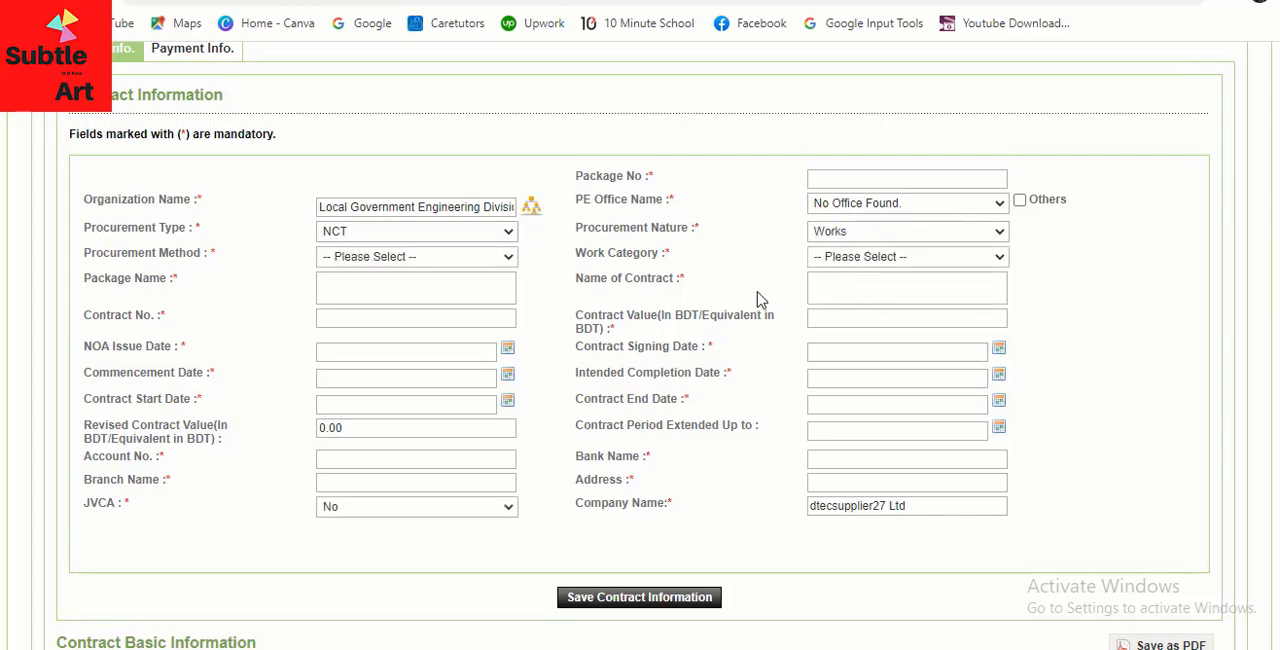
# Set the work category to Construction of Work and the procurement method to LTM
pyautogui.click(965, 263)
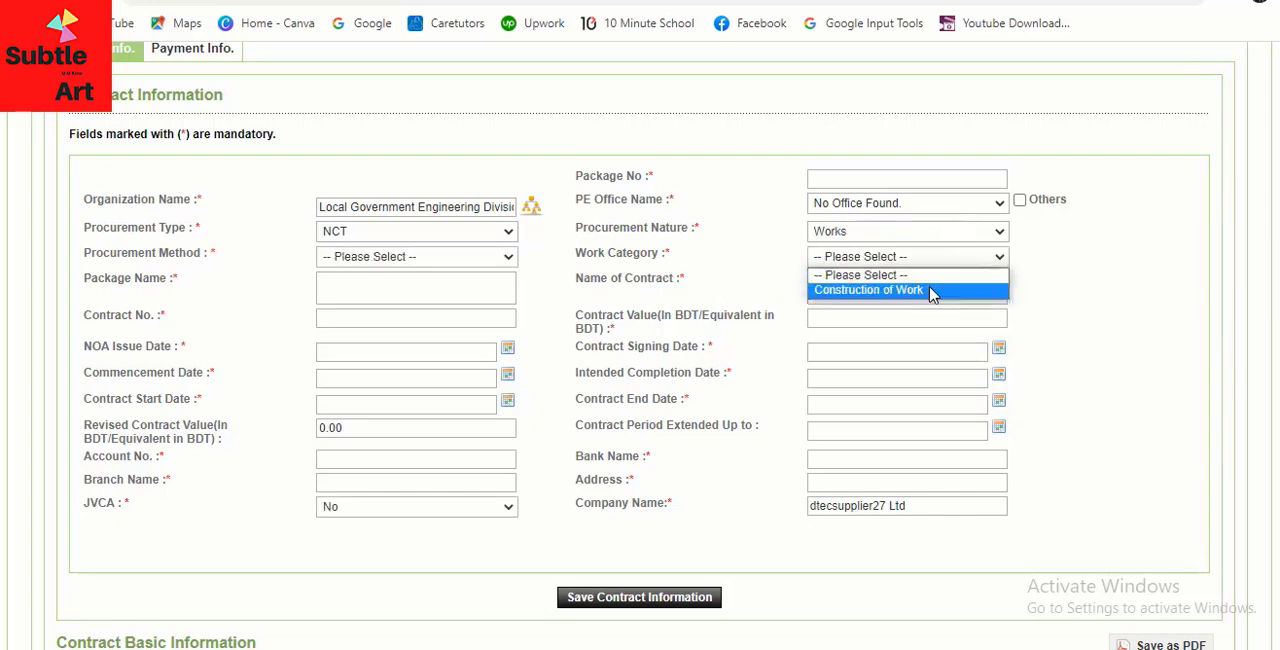
pyautogui.click(931, 290)
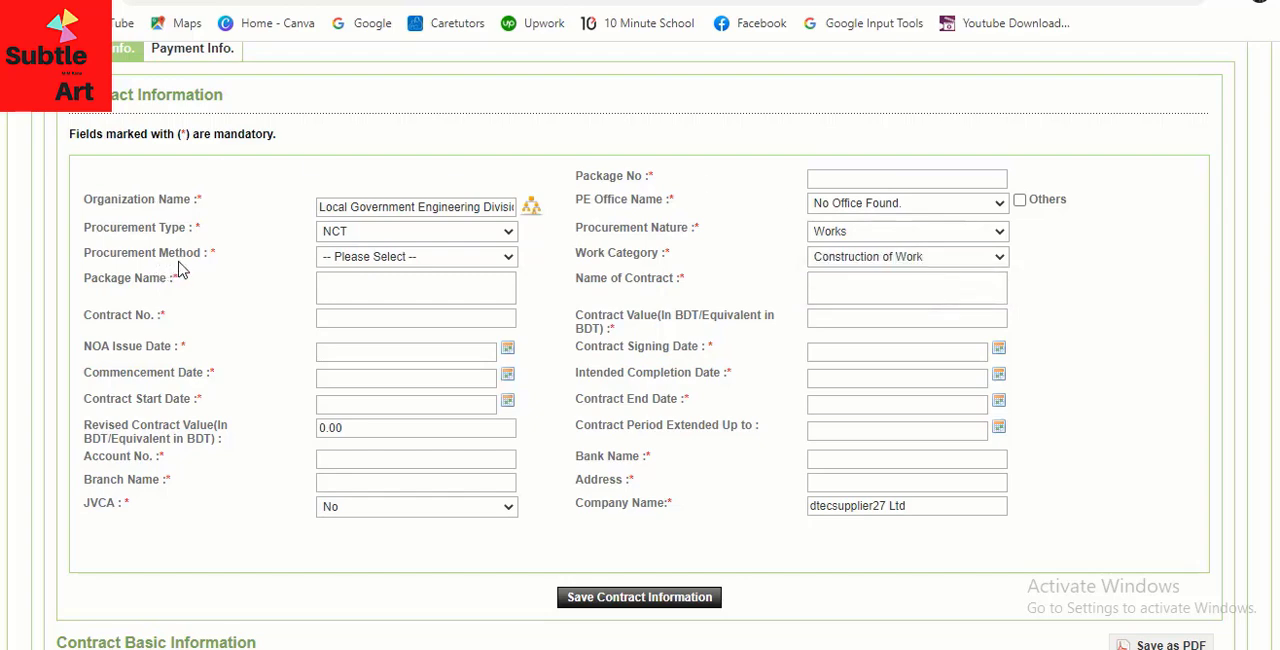
pyautogui.click(460, 262)
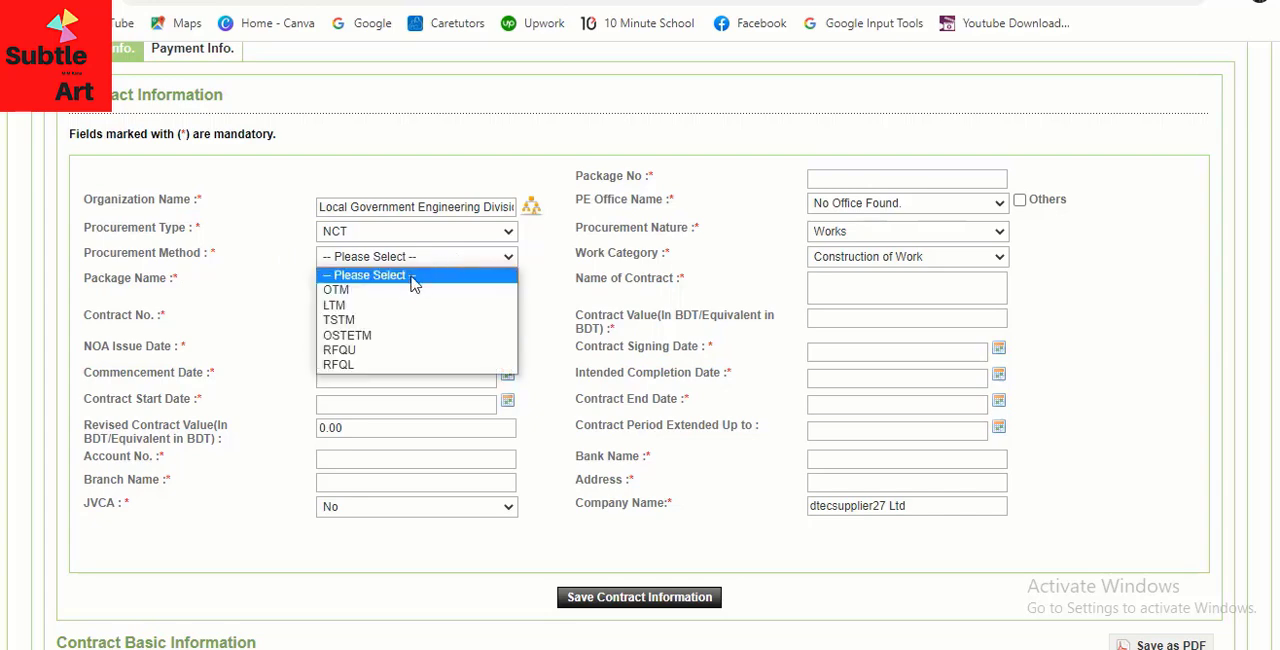
pyautogui.click(347, 309)
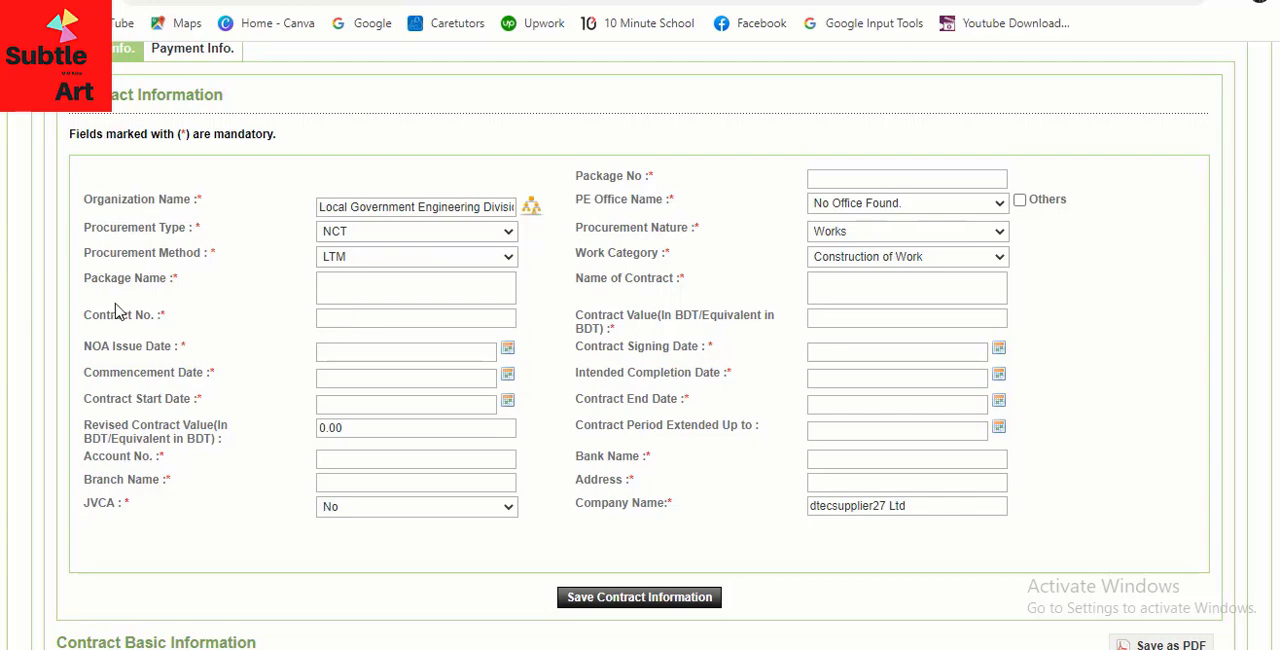
# Enter "Construction of 500m Road" as the package name
pyautogui.click(381, 292)
pyautogui.write('Construction o')
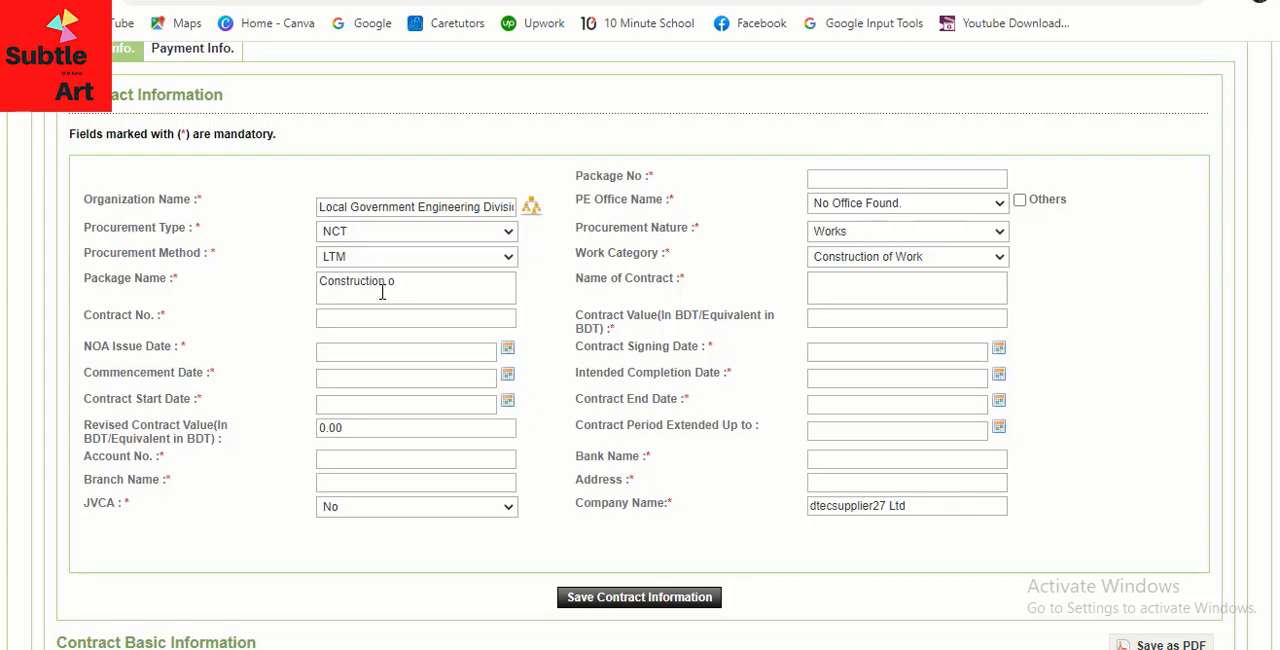
pyautogui.write('f 500m Road')
# Enter "C-3/354; Date: 20/05/2021" as the contract number
pyautogui.click(326, 318)
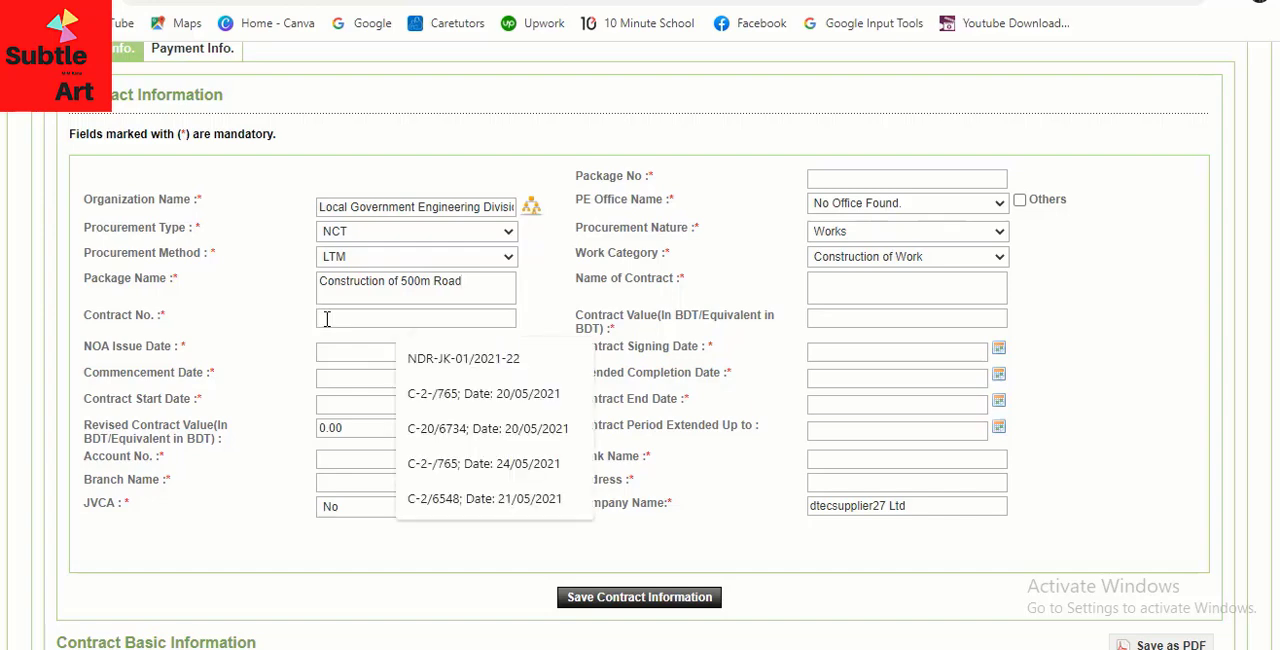
pyautogui.click(343, 317)
pyautogui.click(341, 319)
pyautogui.write('C')
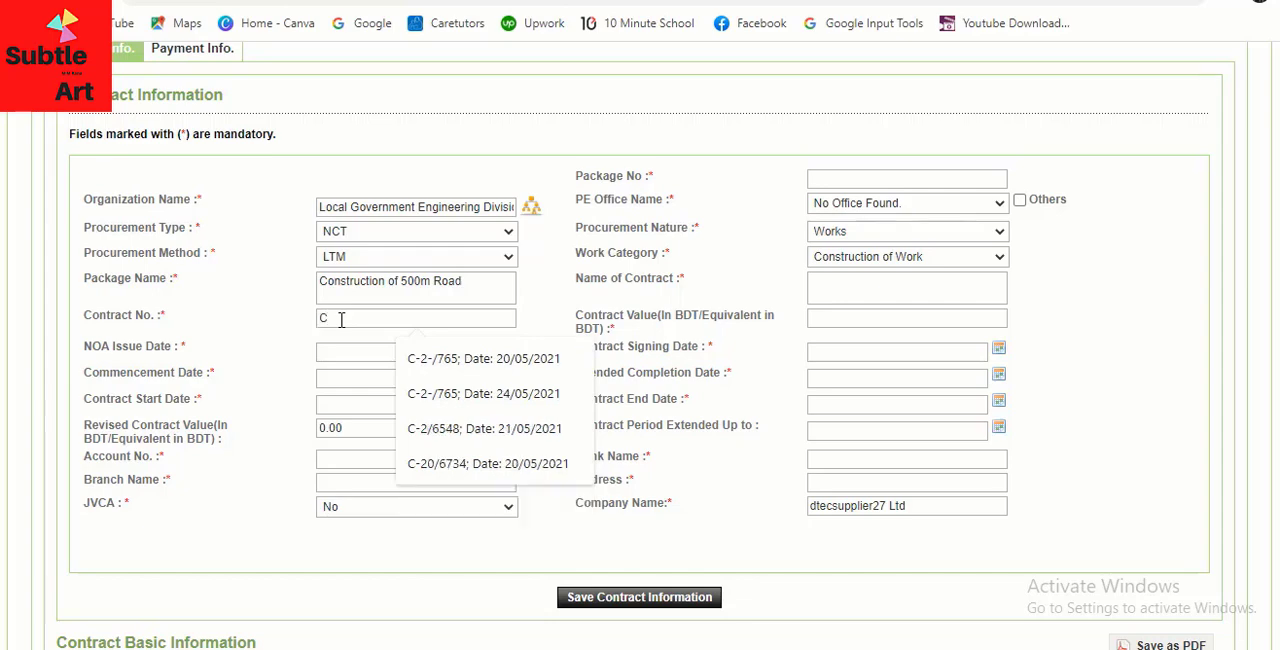
pyautogui.write('-3')
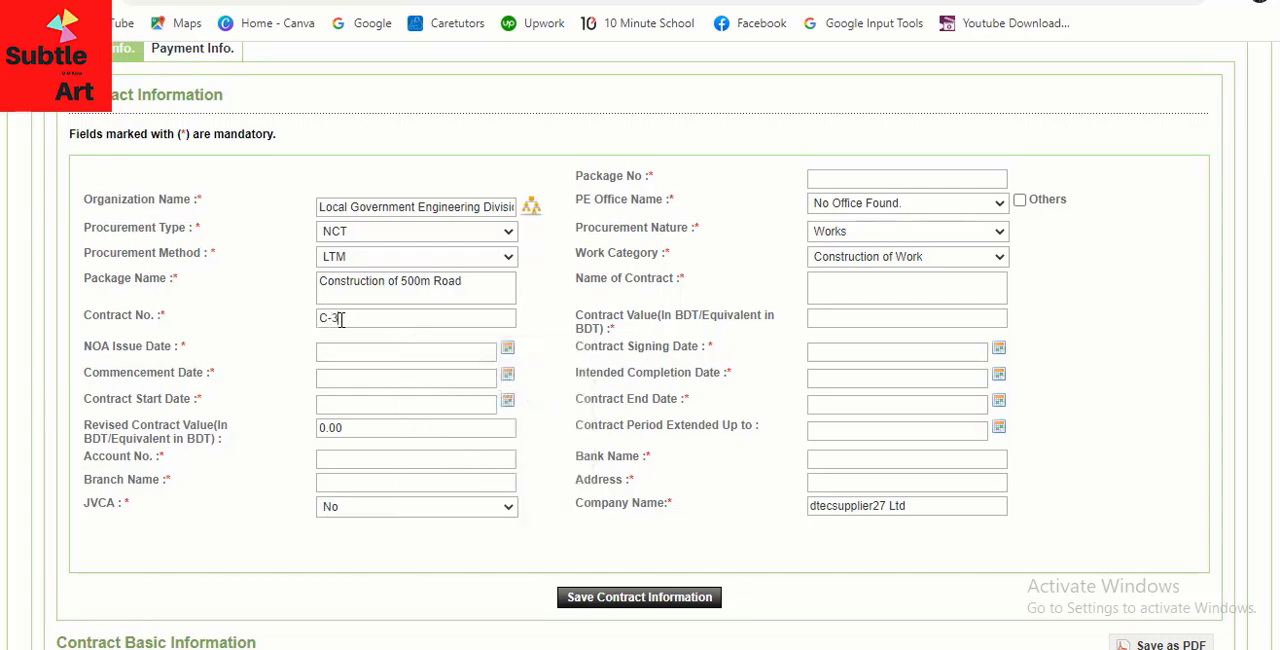
pyautogui.write('054; Date:')
pyautogui.write('20/05/2021')
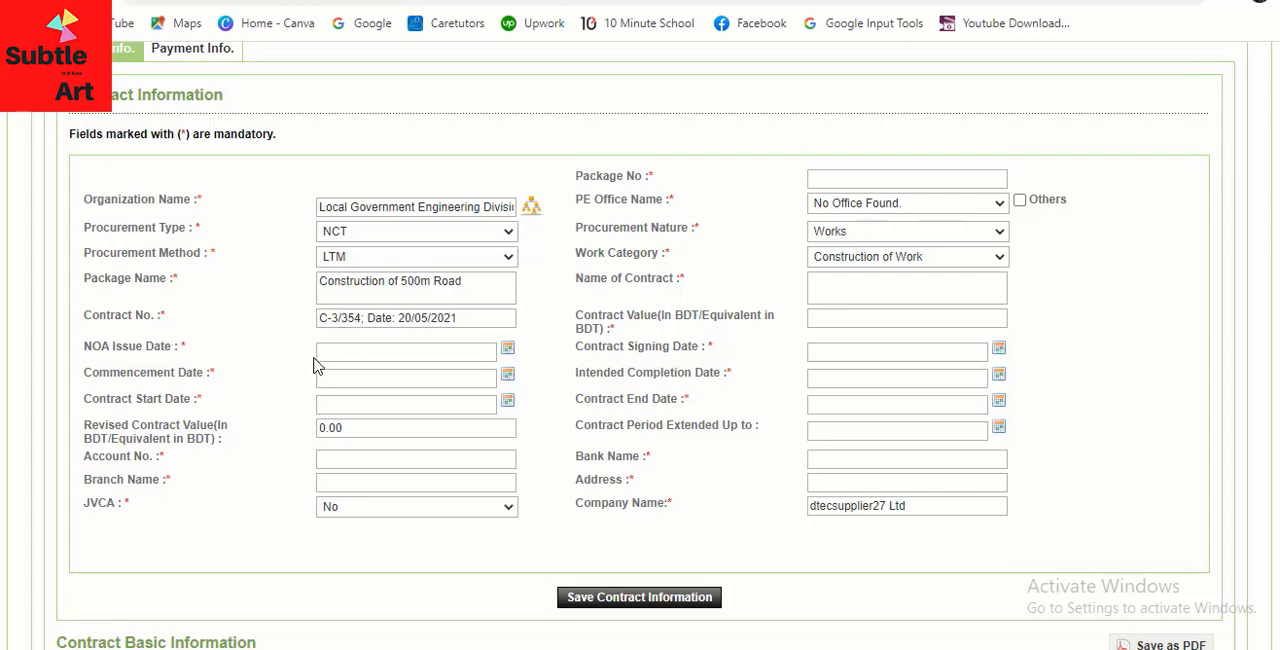
# Set the NOA issue date to 12-May-2021
pyautogui.click(327, 352)
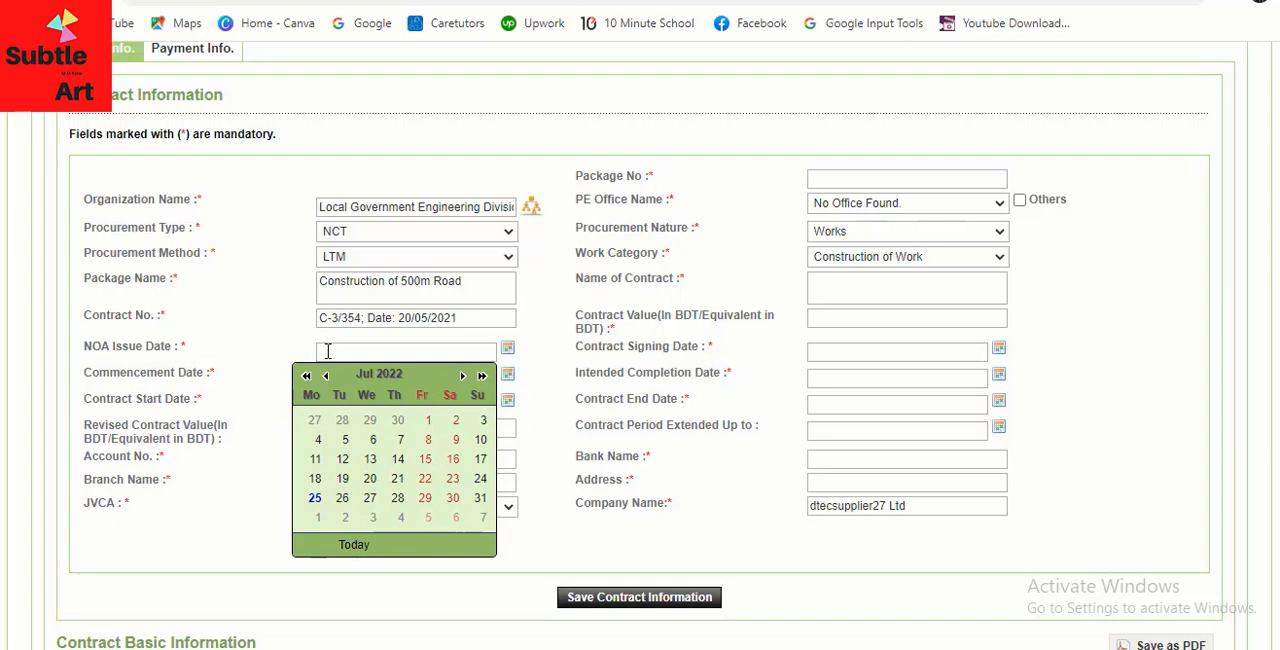
pyautogui.click(306, 375)
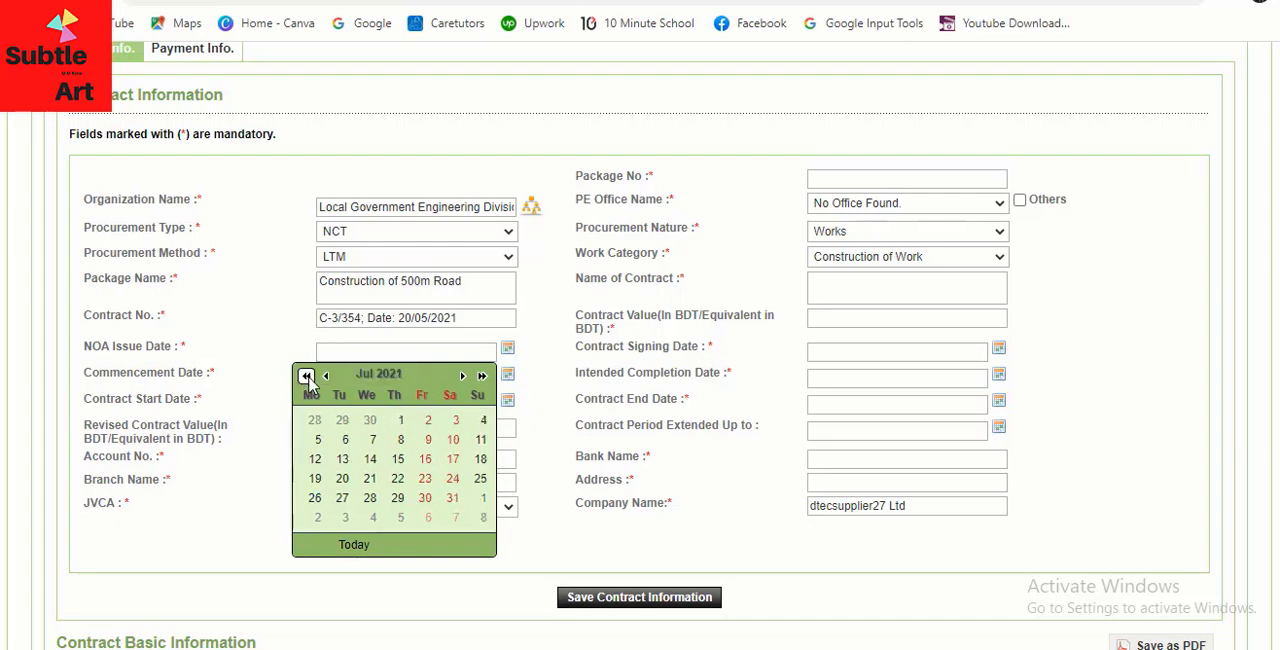
pyautogui.click(325, 377)
pyautogui.click(325, 377)
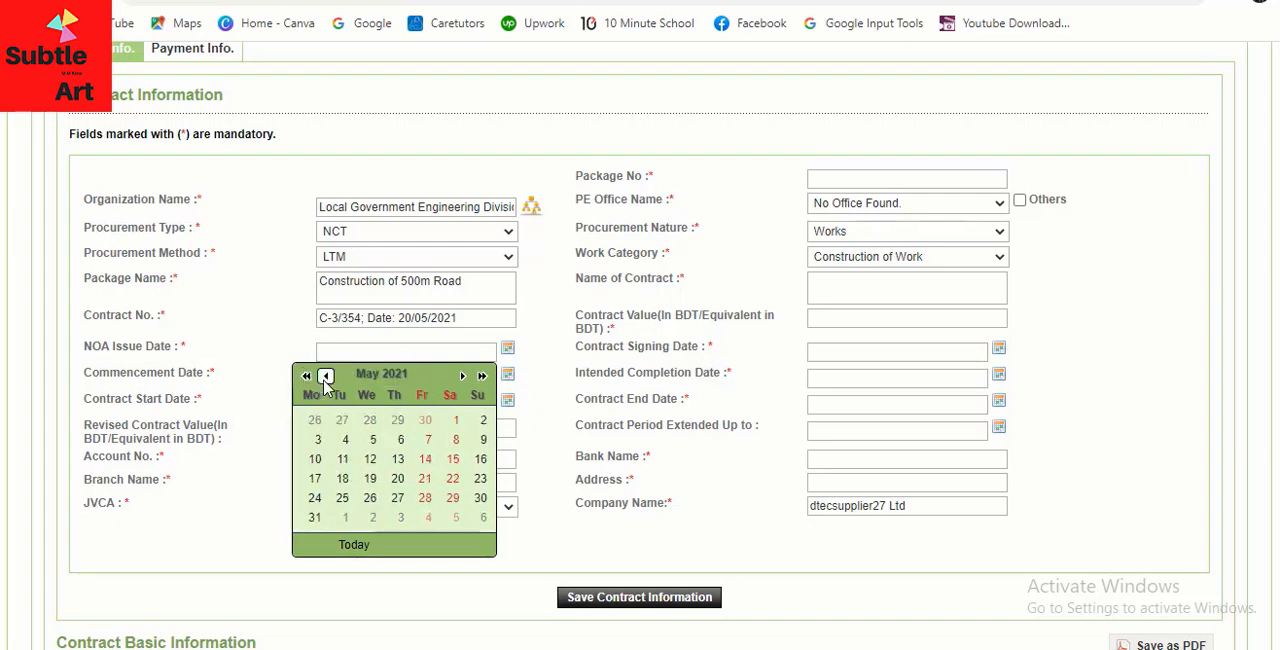
pyautogui.click(368, 458)
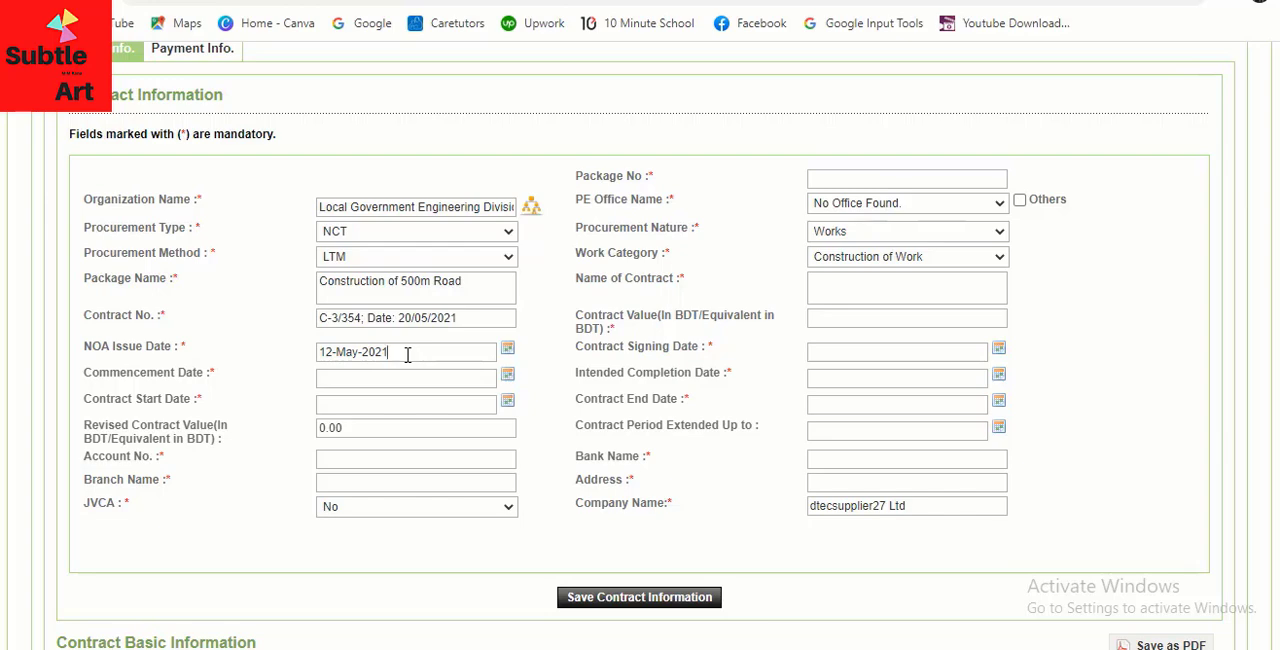
# Set the commencement date to 01-Jun-2021
pyautogui.click(358, 378)
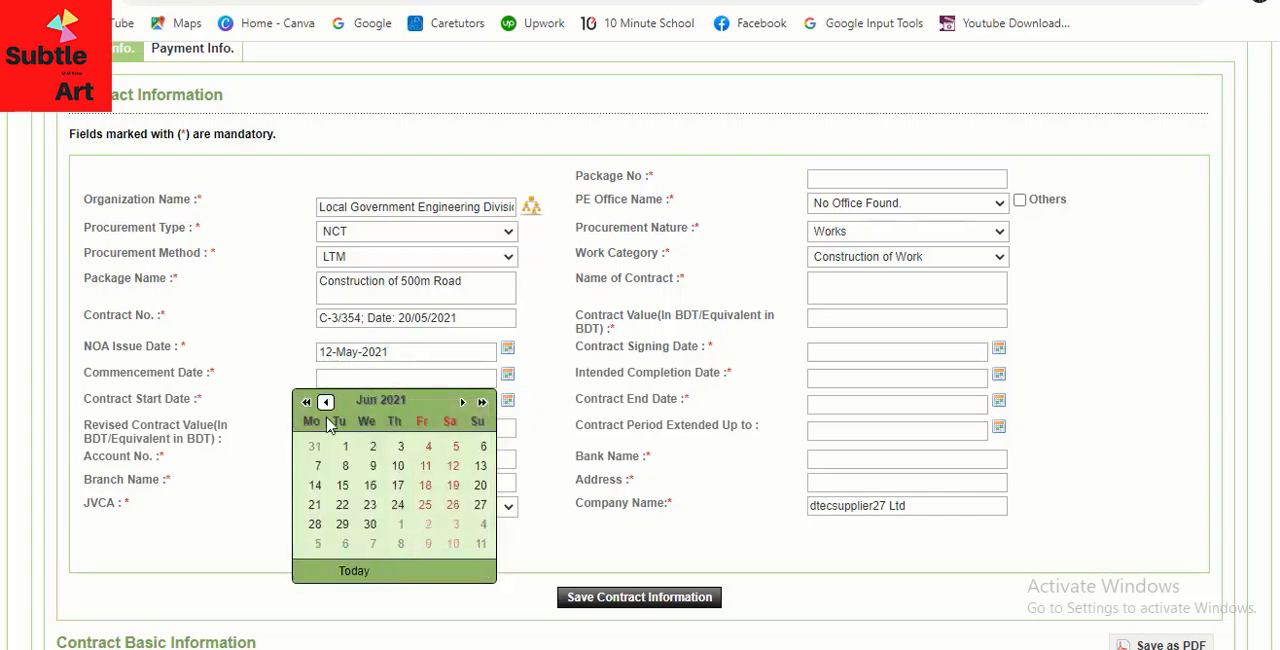
pyautogui.click(325, 401)
pyautogui.click(346, 447)
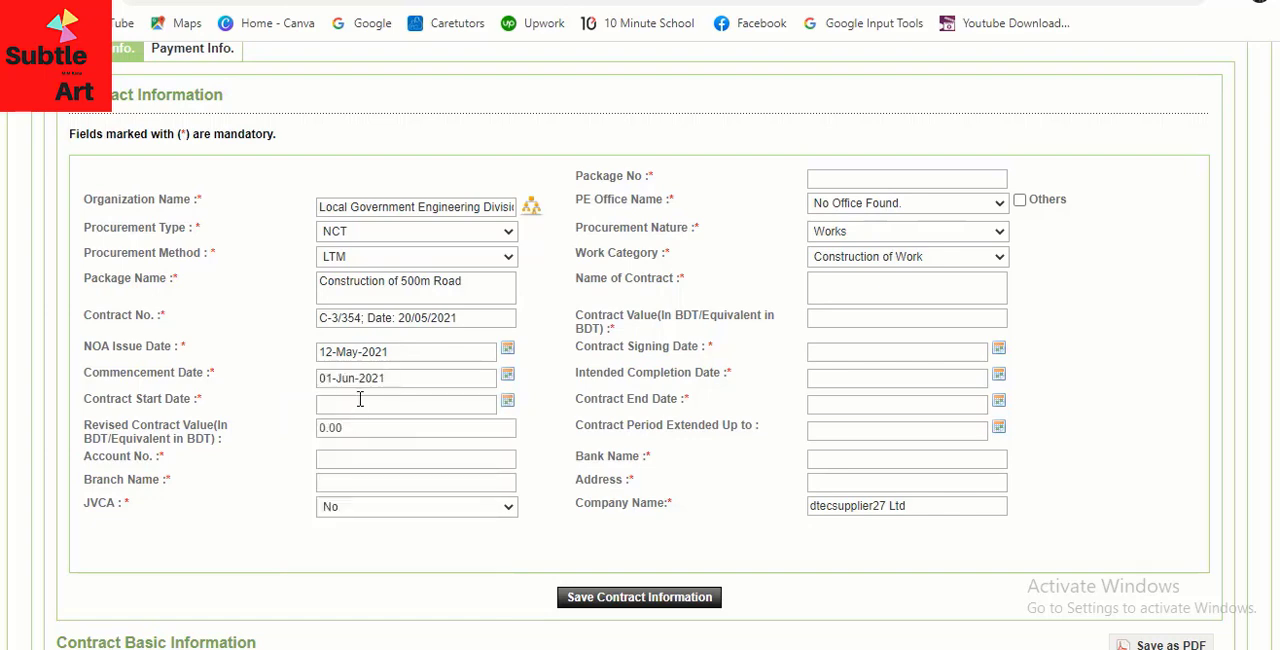
# Set the contract start date to 25-May-2021
pyautogui.click(357, 400)
pyautogui.click(307, 428)
pyautogui.click(326, 428)
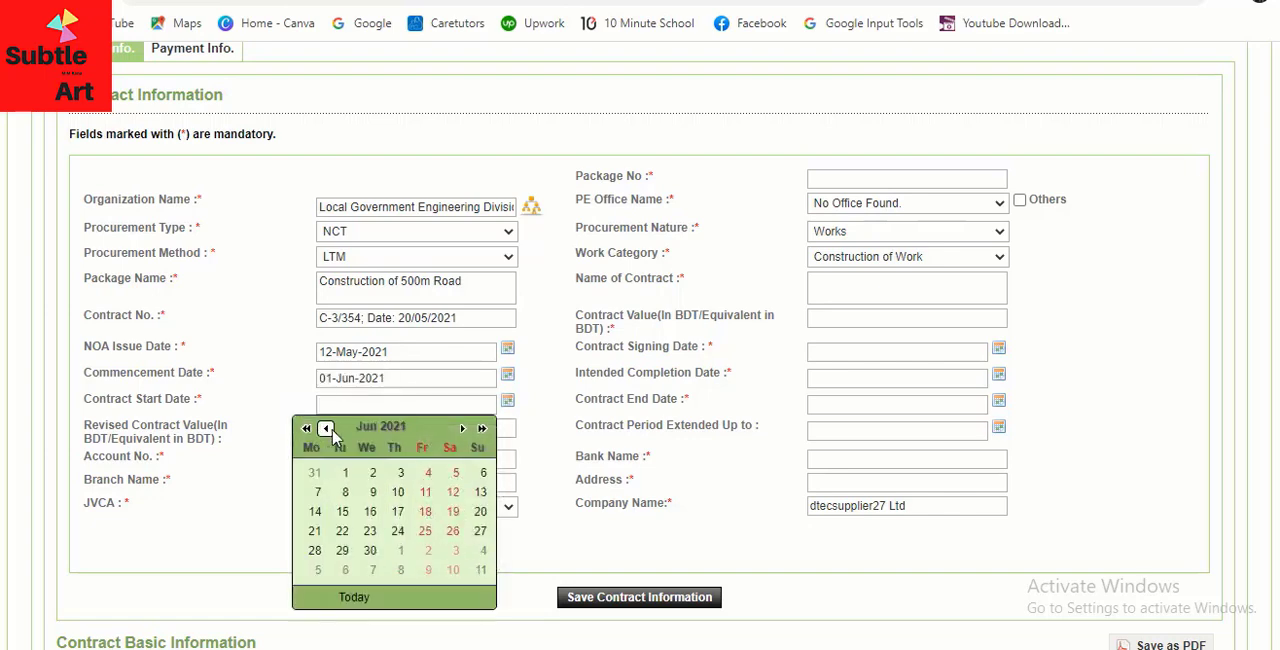
pyautogui.click(327, 428)
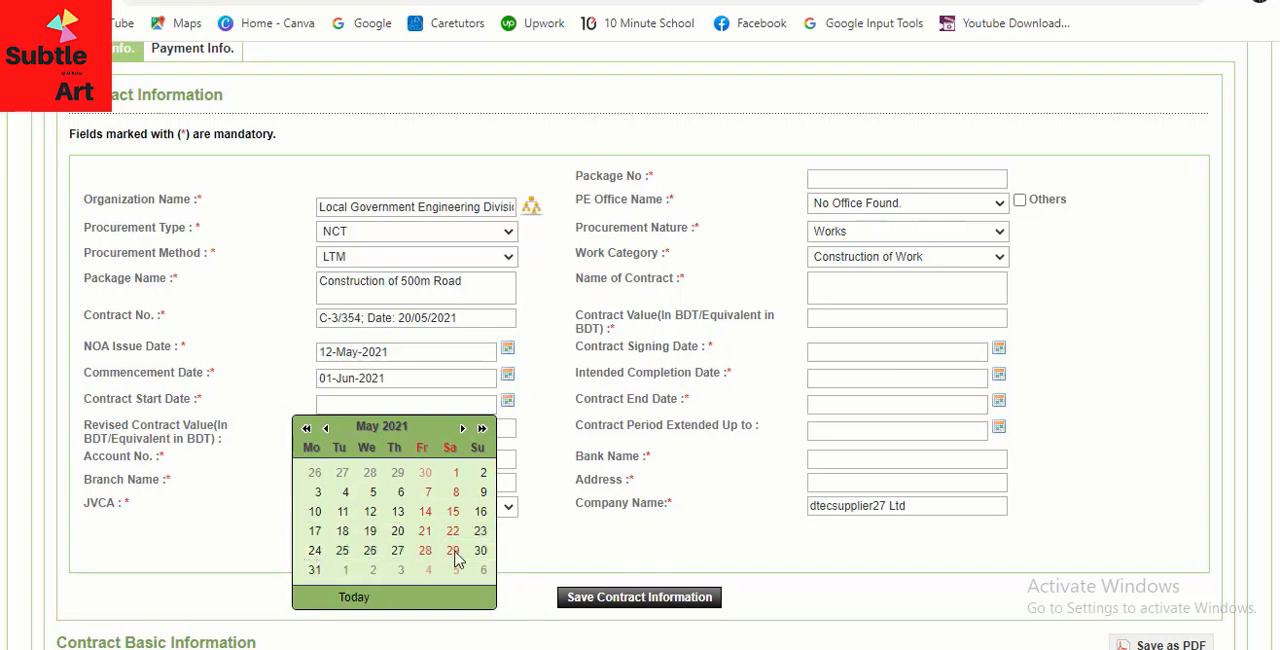
pyautogui.click(342, 551)
pyautogui.click(366, 430)
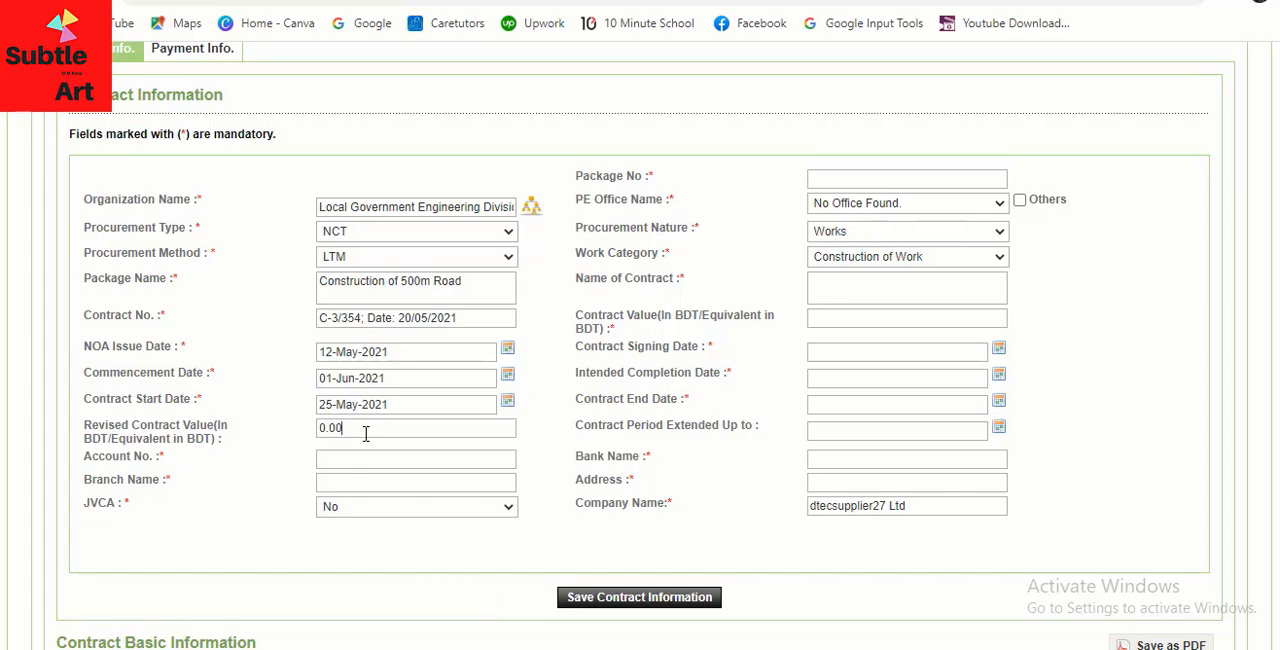
pyautogui.click(357, 460)
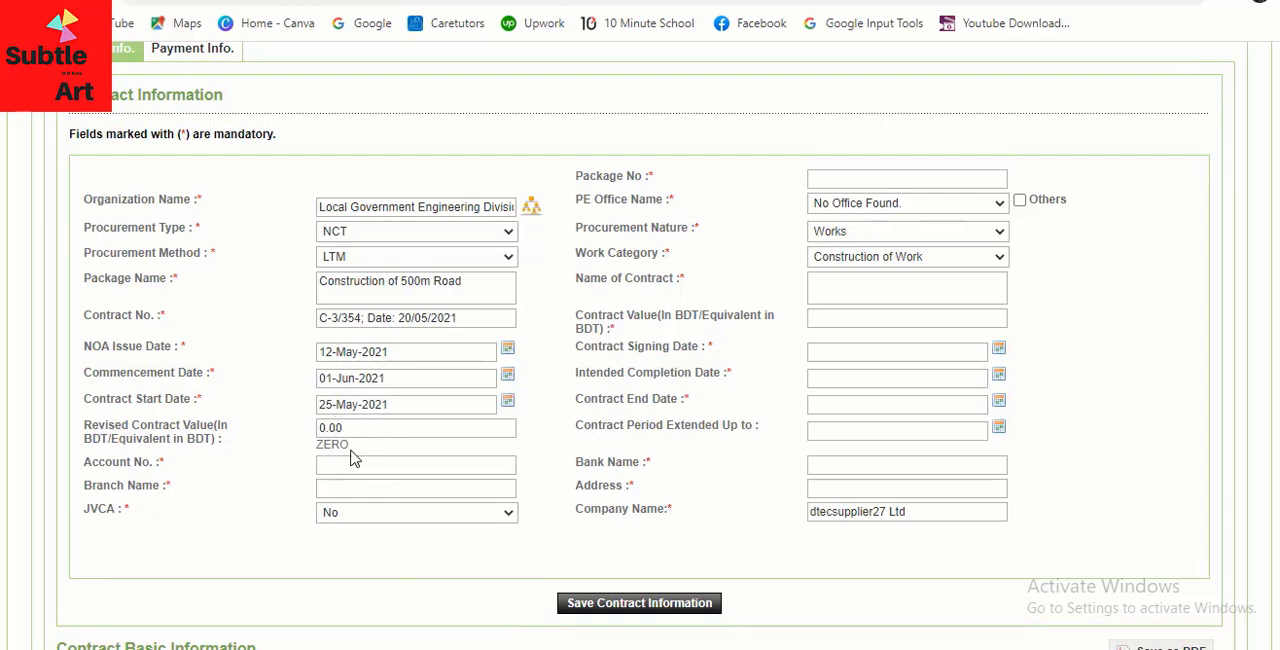
# Enter "Road-01/2021-22" as the package number
pyautogui.click(846, 180)
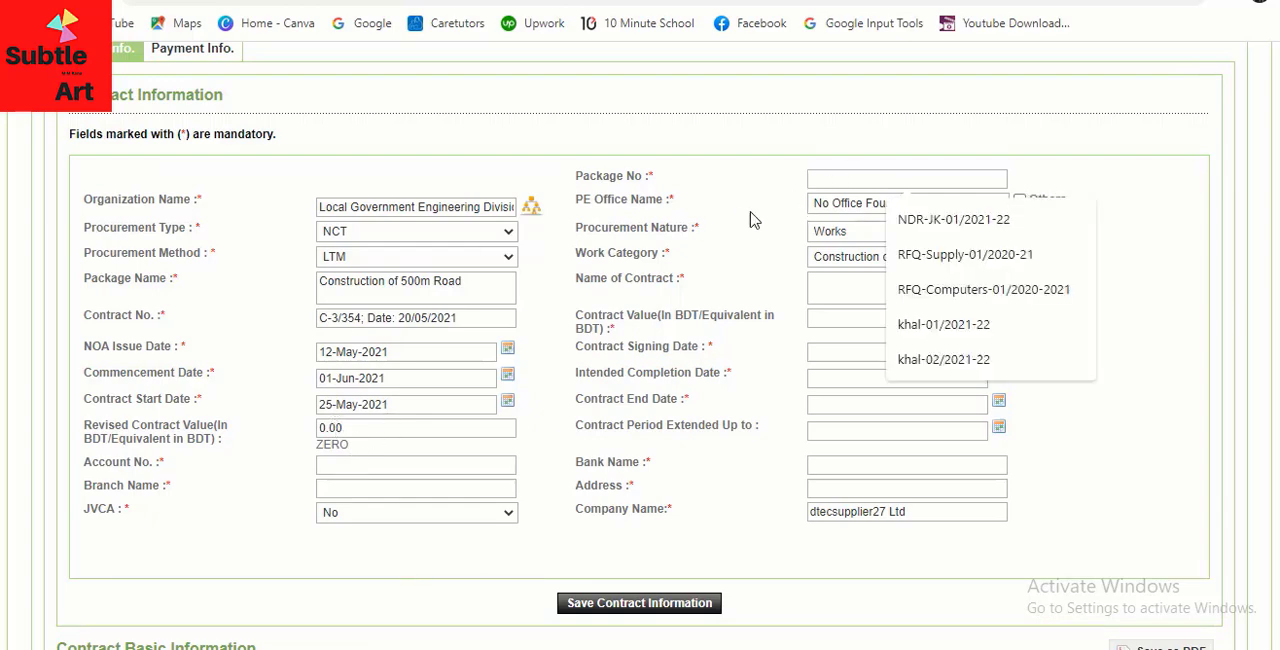
pyautogui.click(836, 181)
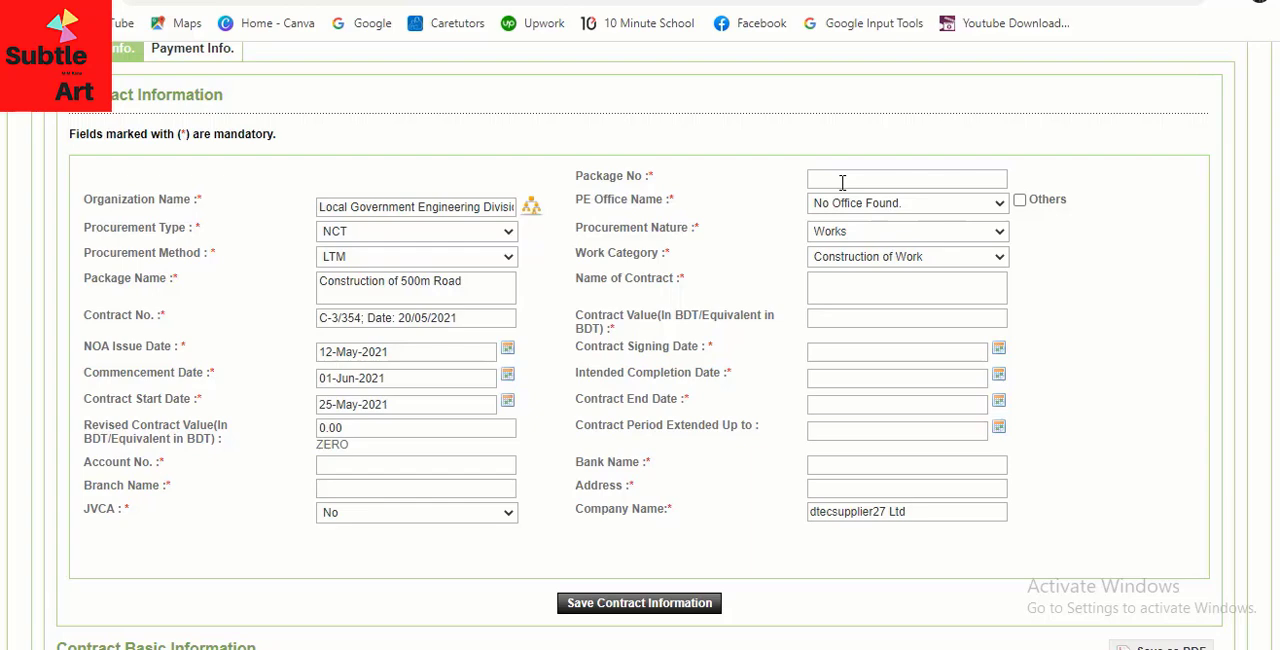
pyautogui.click(842, 182)
pyautogui.write('Road-01/2021-22')
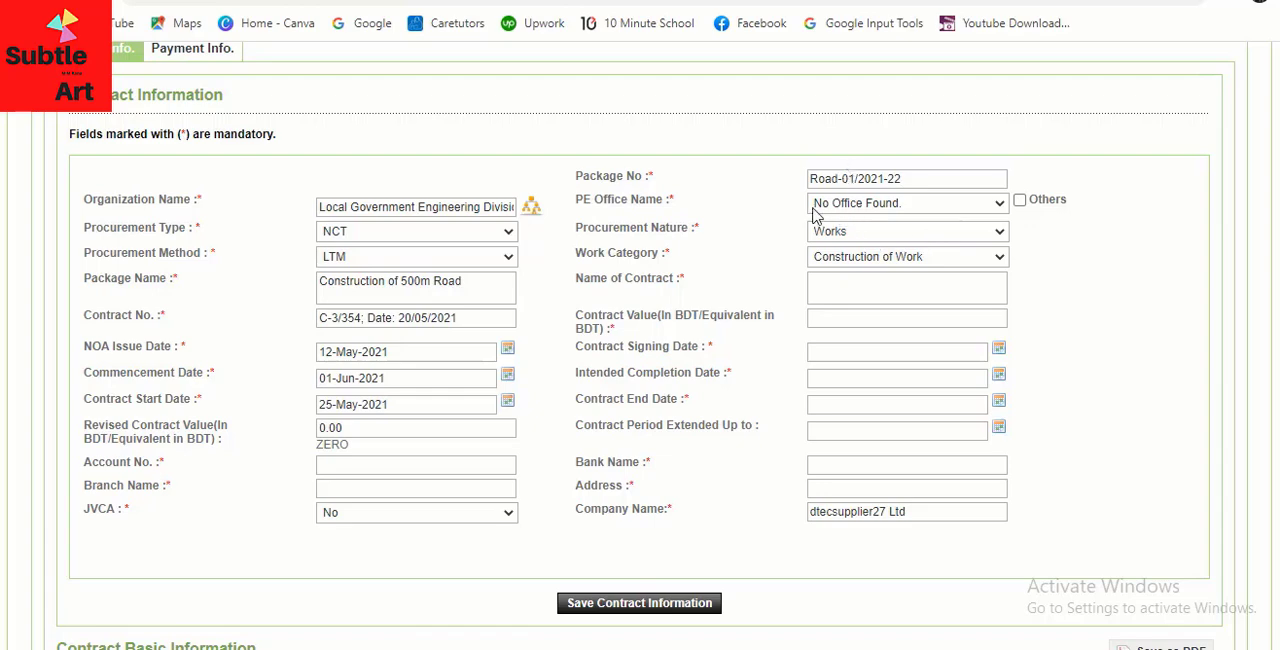
pyautogui.moveTo(577, 175); pyautogui.dragTo(907, 175)
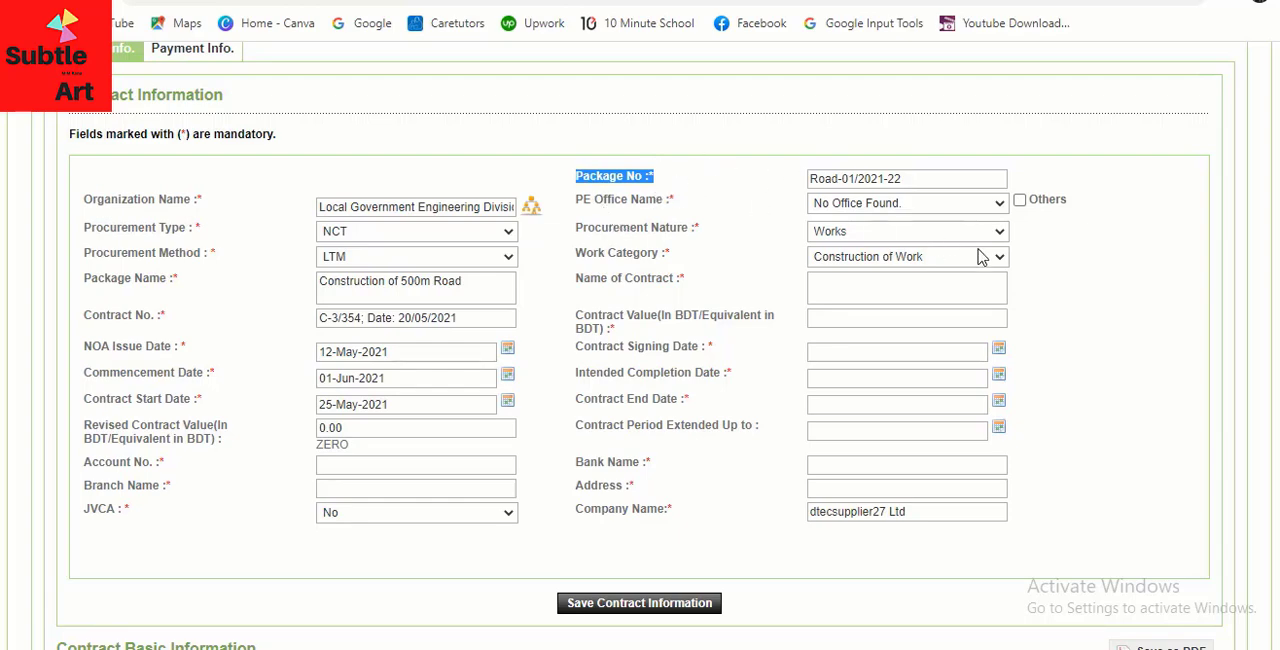
# Enable the Others option for the PE office and enter "Pabna lged Div" as the PE office name
pyautogui.click(996, 208)
pyautogui.click(996, 208)
pyautogui.click(996, 208)
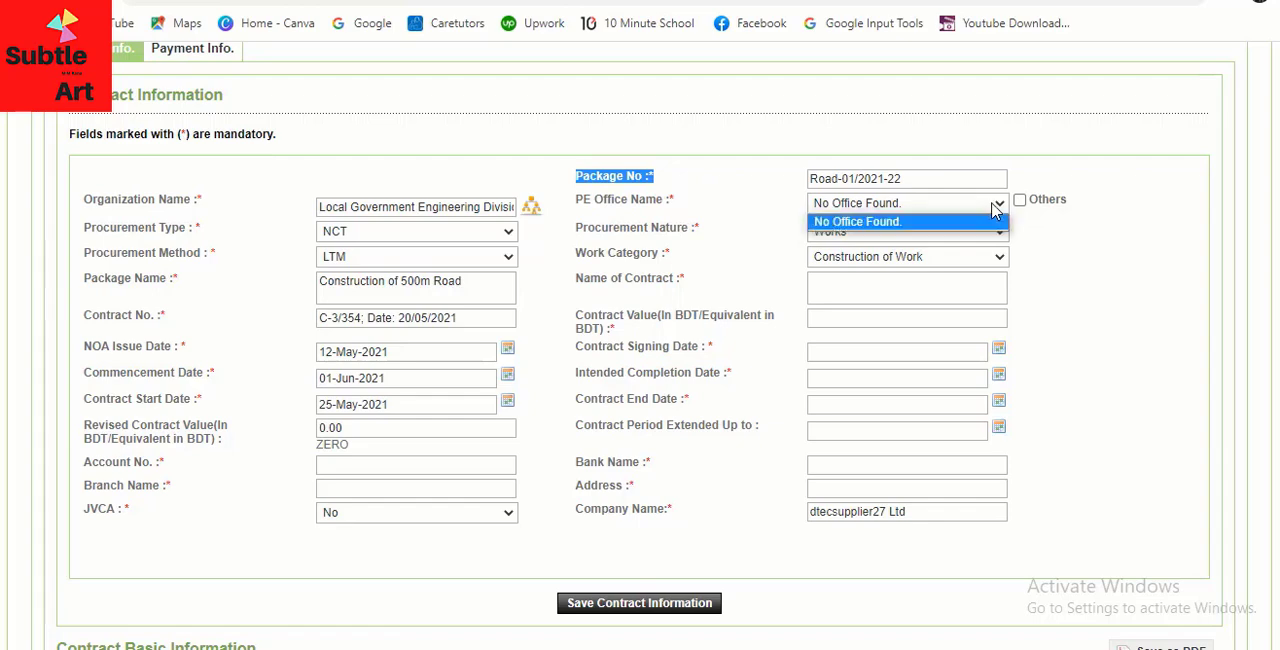
pyautogui.click(996, 208)
pyautogui.click(996, 208)
pyautogui.click(996, 208)
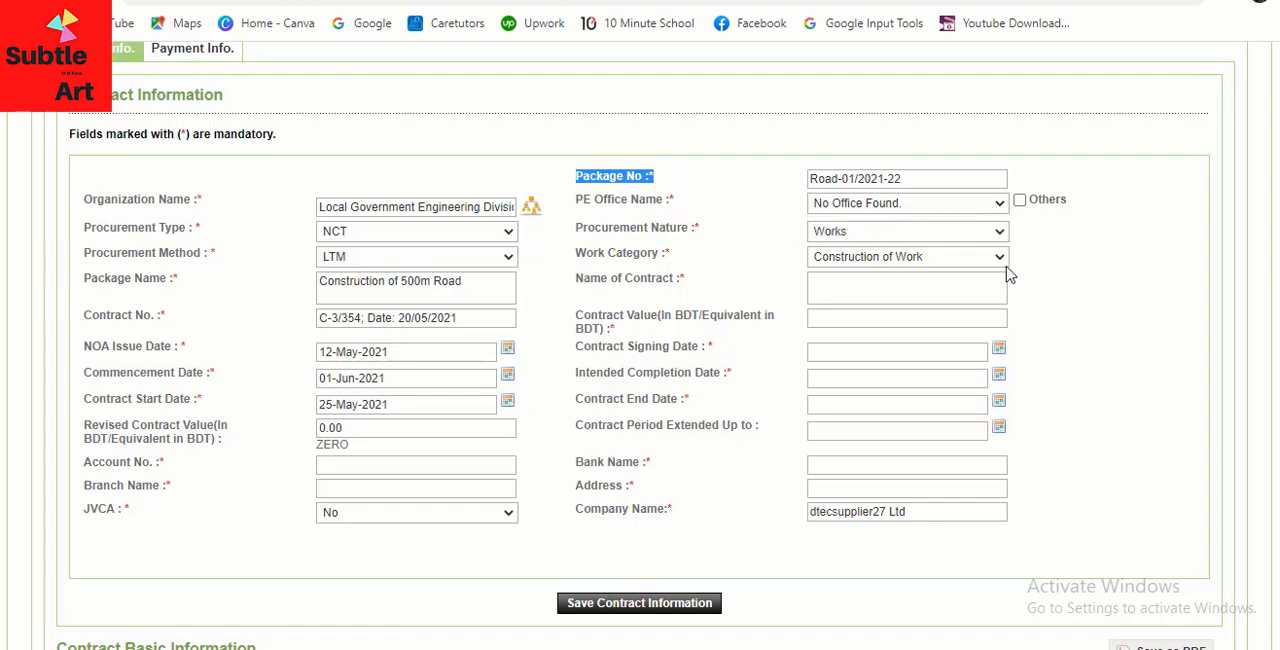
pyautogui.click(1019, 200)
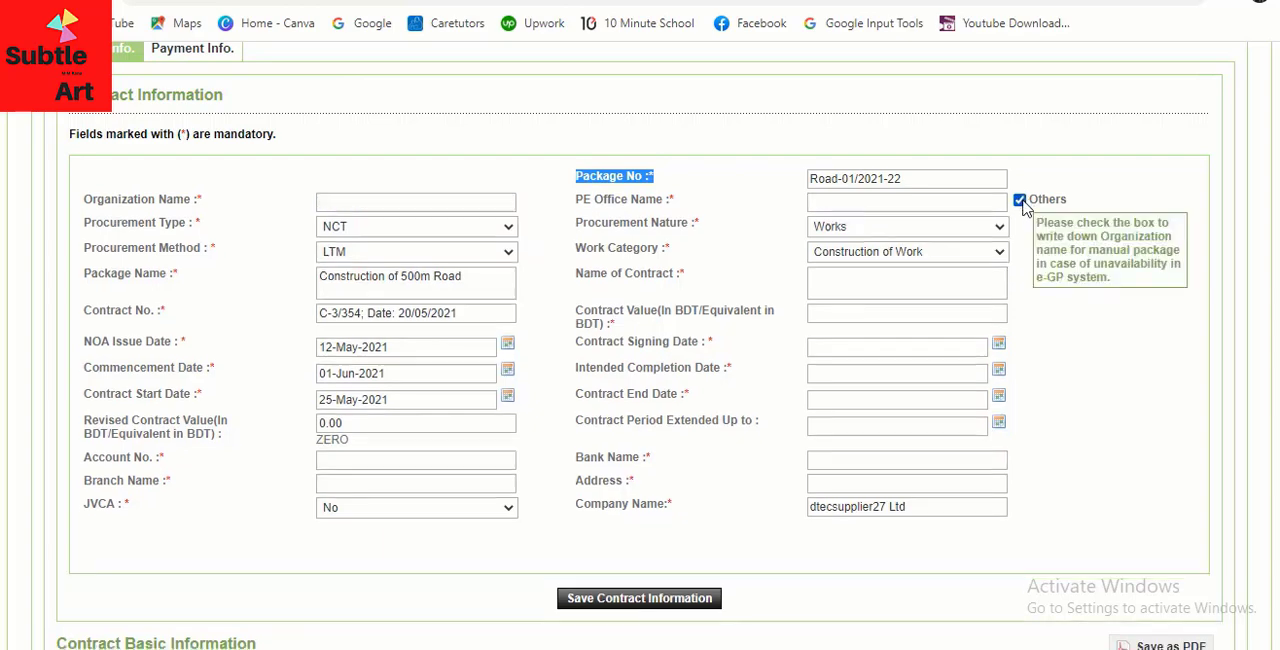
pyautogui.click(883, 201)
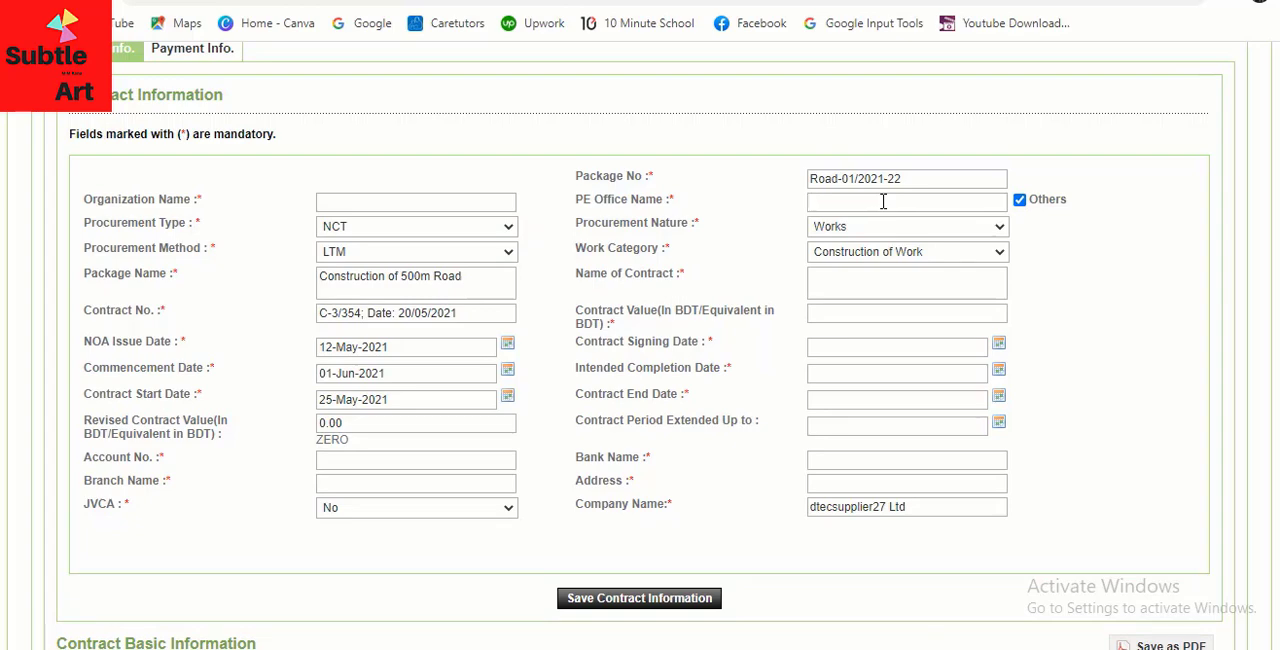
pyautogui.write('Pabna Iged Div')
# Enter "Construction of 500m Road" as the name of the contract
pyautogui.scroll(-1, 1040, 305)
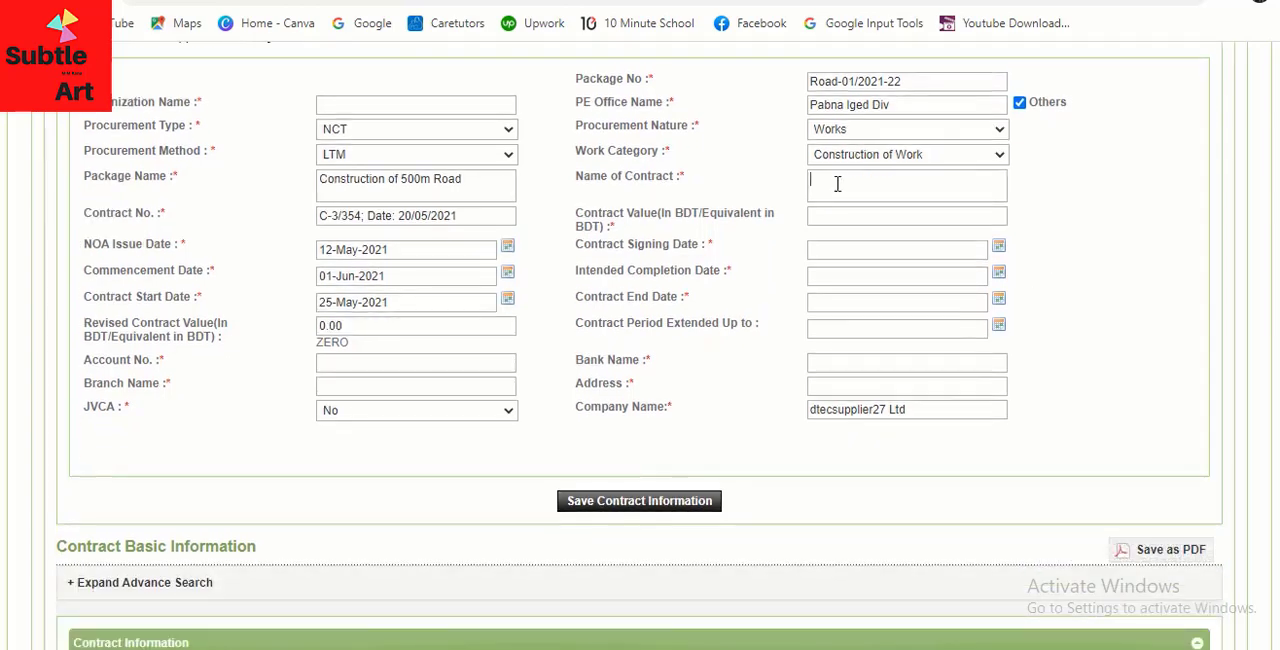
pyautogui.write('Construction of 500m Road')
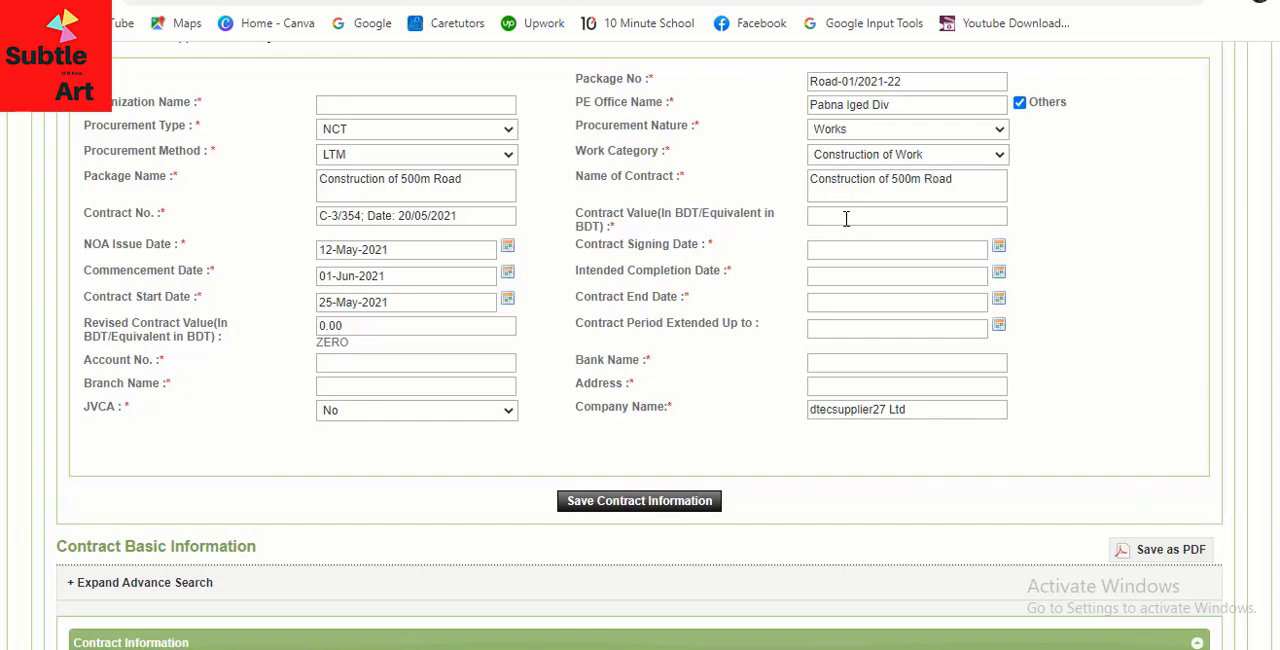
# Set the contract value to 30000000 BDT
pyautogui.click(846, 217)
pyautogui.write('30000000')
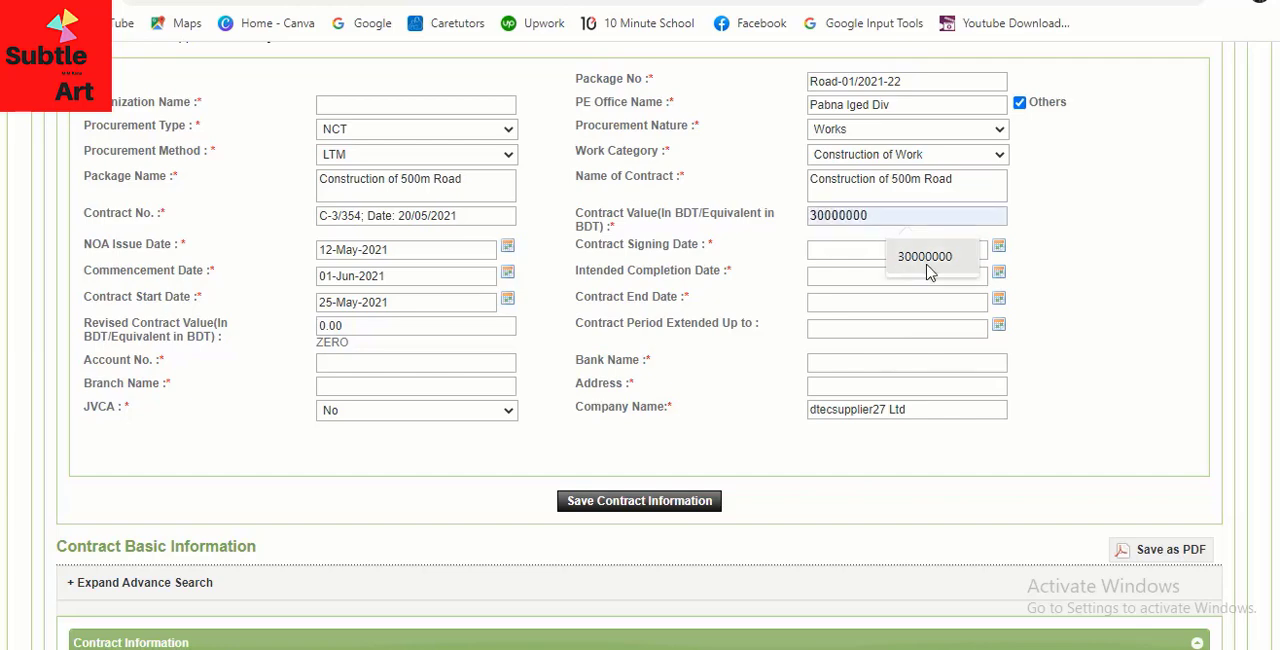
pyautogui.click(926, 262)
# Set the contract signing date to 25-May-2021
pyautogui.click(800, 250)
pyautogui.click(787, 249)
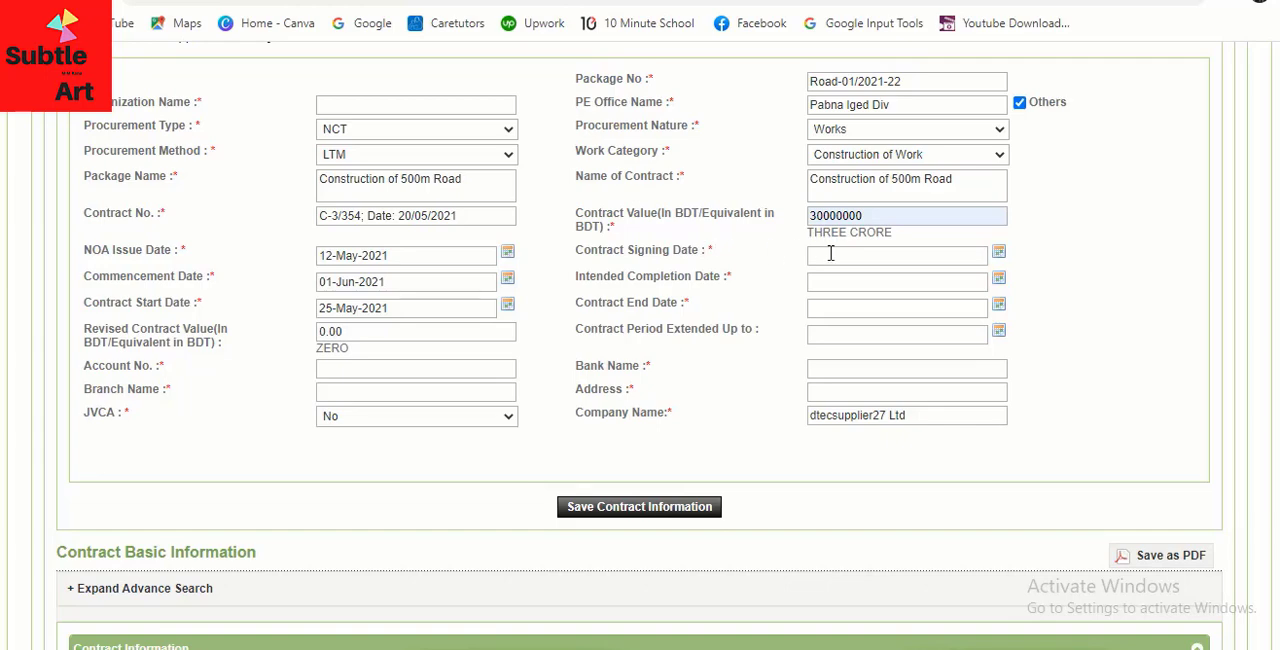
pyautogui.click(830, 253)
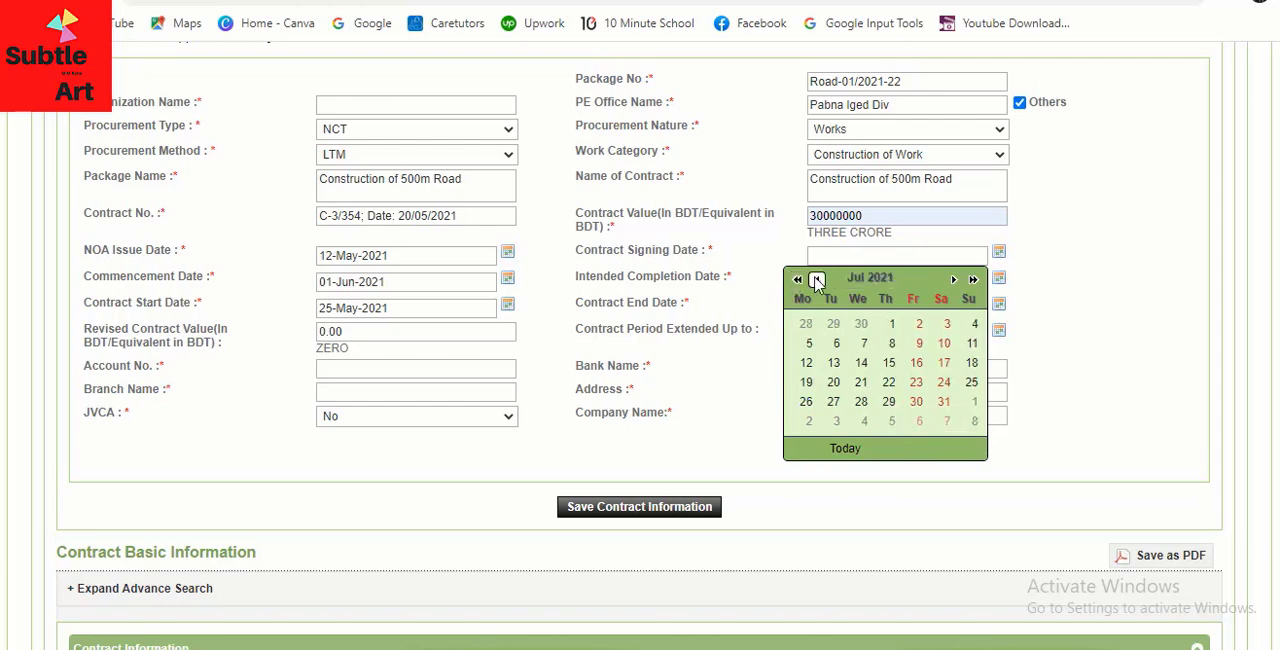
pyautogui.click(816, 280)
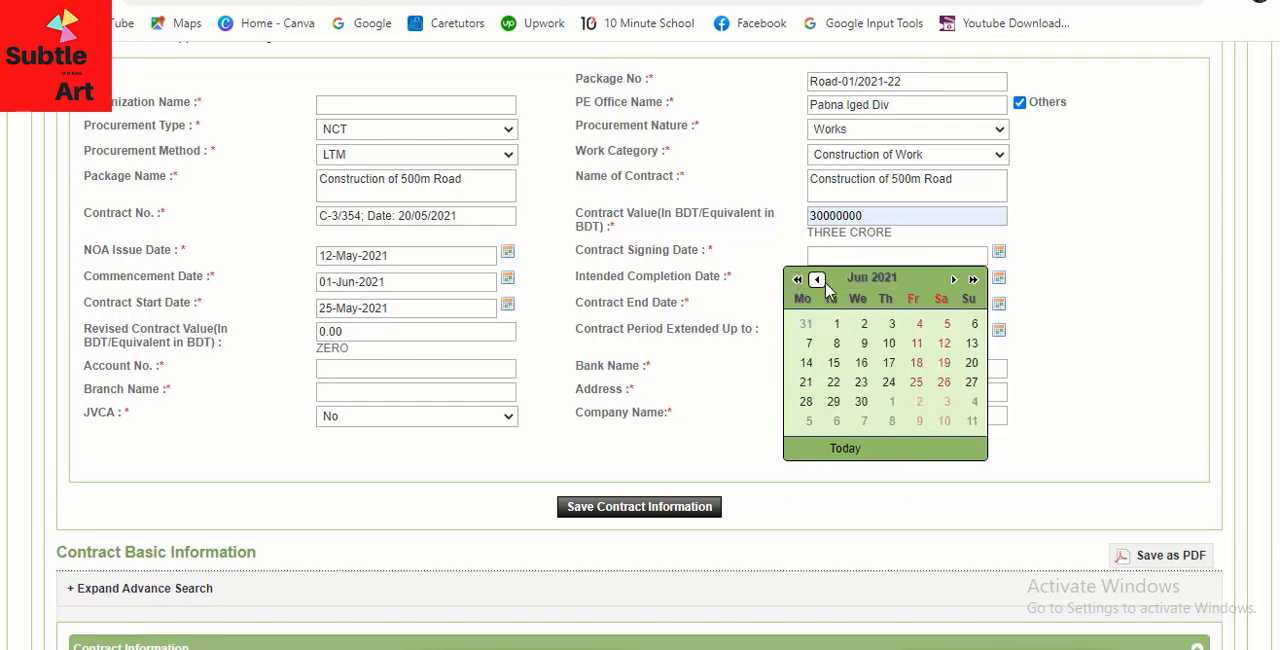
pyautogui.click(816, 280)
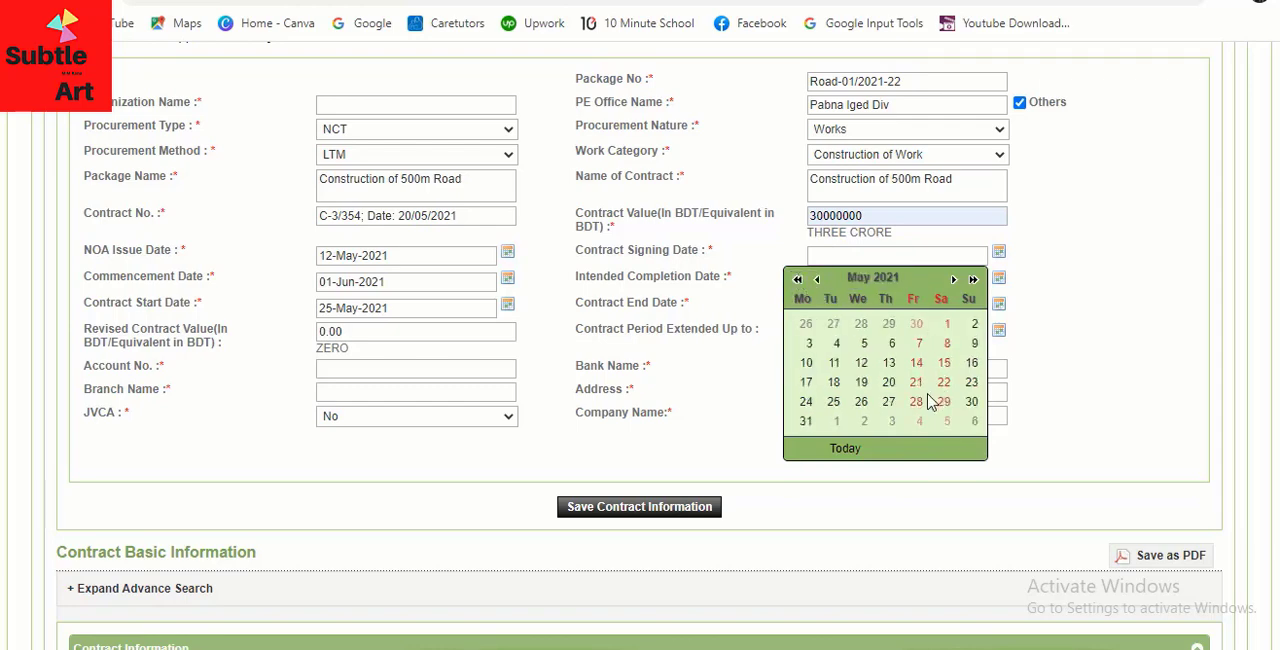
pyautogui.click(833, 404)
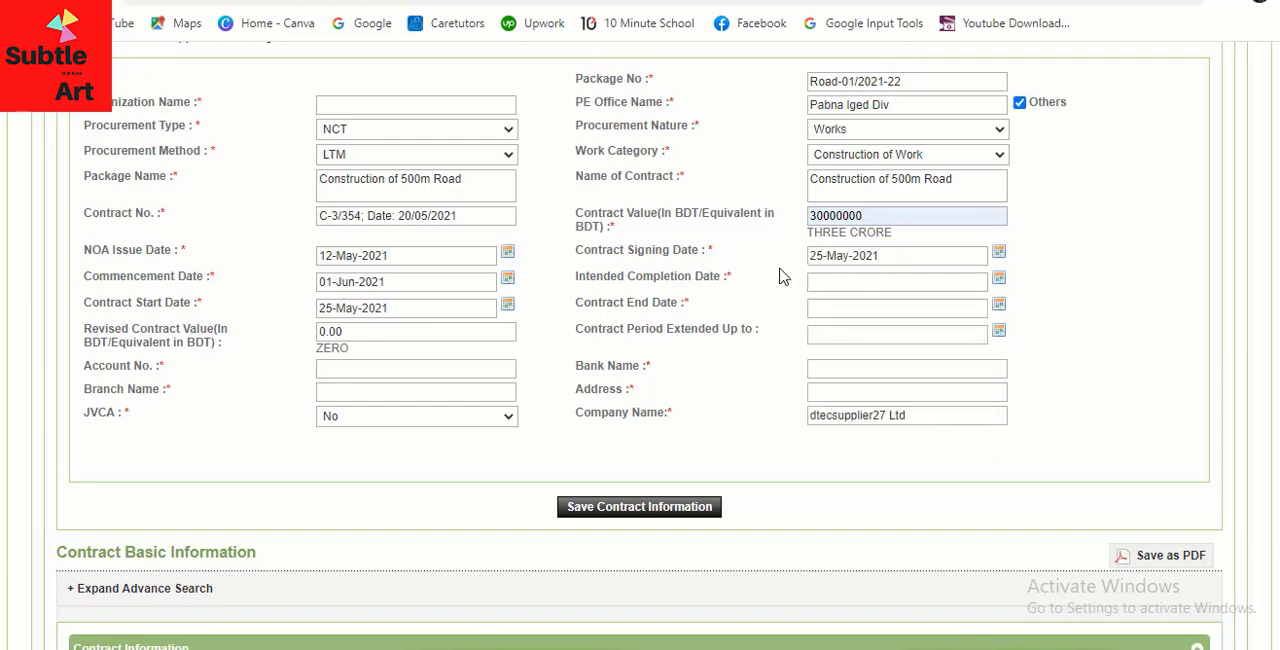
# Set the intended completion date to 30-Jun-2022
pyautogui.click(834, 283)
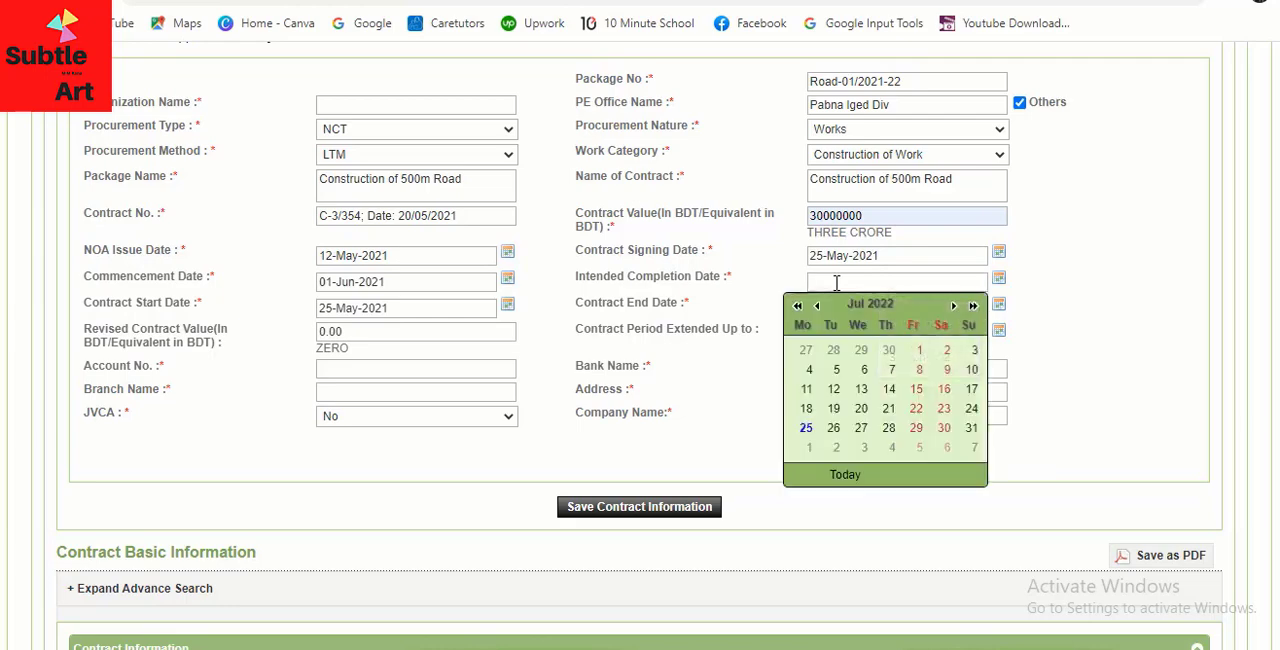
pyautogui.click(817, 306)
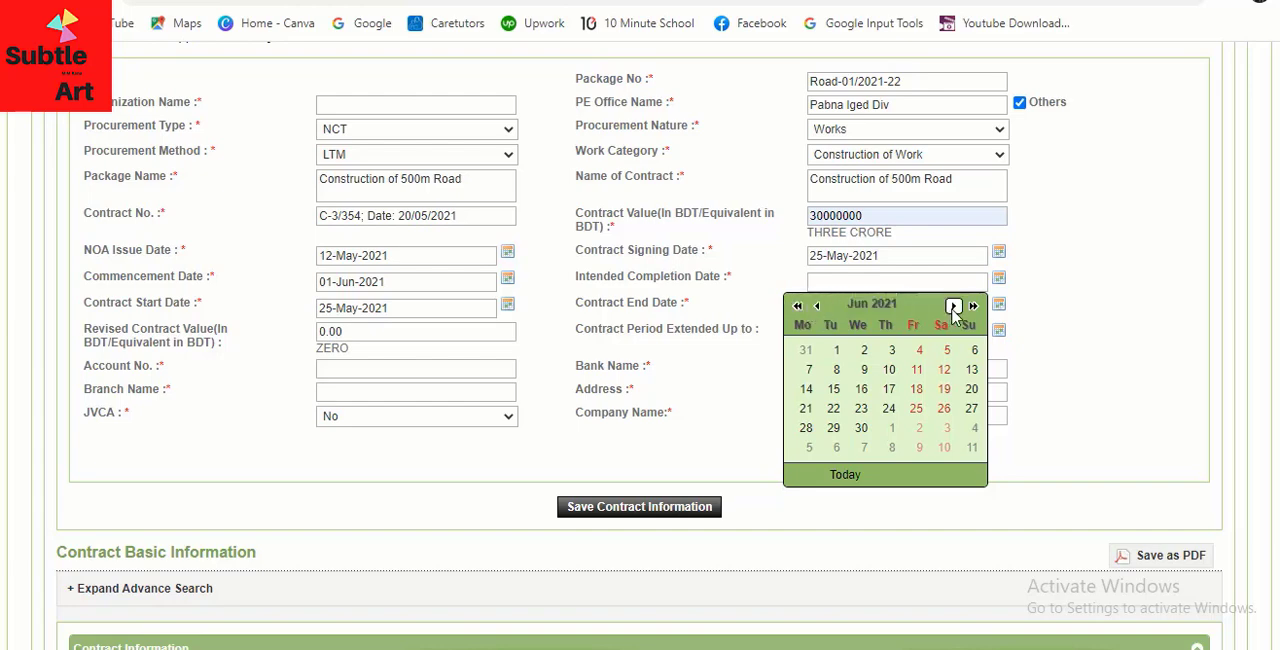
pyautogui.click(973, 306)
pyautogui.click(888, 428)
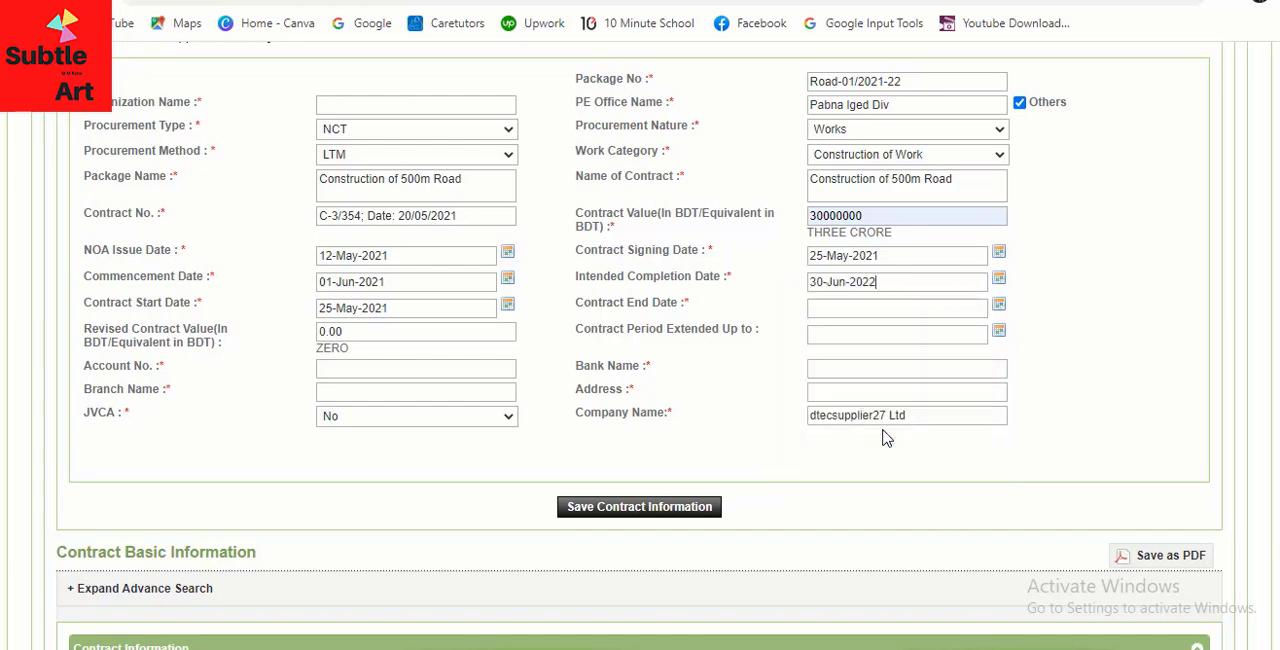
# Set the contract end date to 20-Jun-2022
pyautogui.click(852, 313)
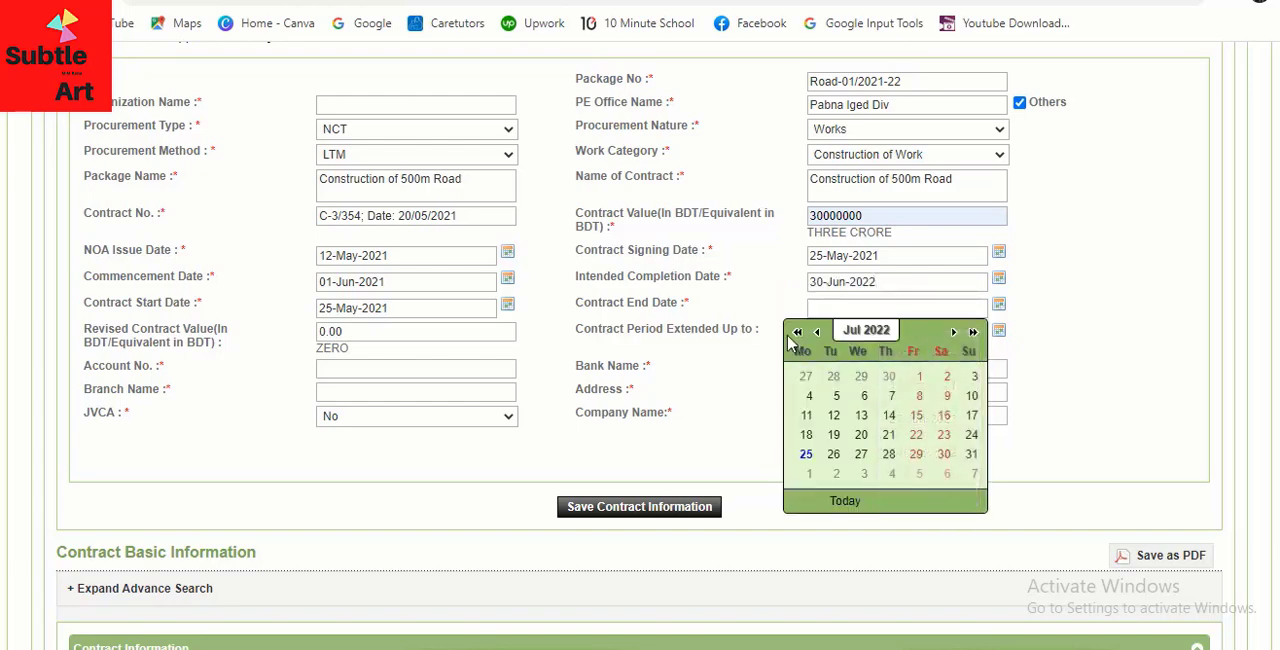
pyautogui.click(817, 333)
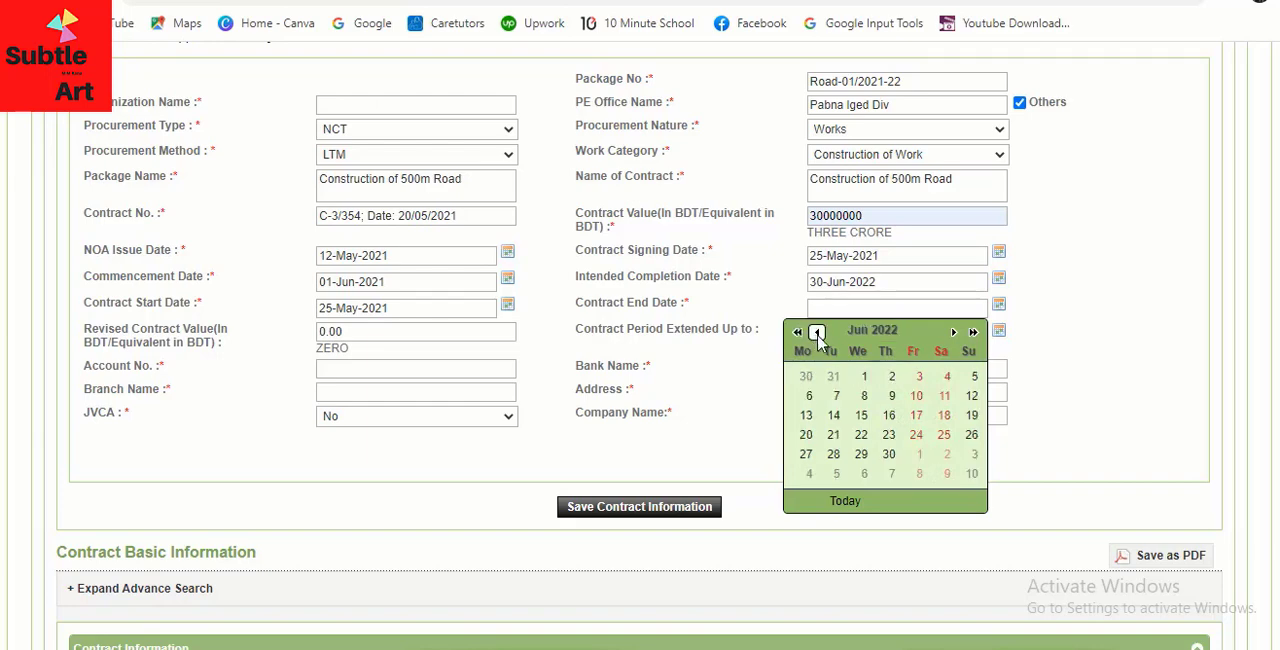
pyautogui.click(805, 434)
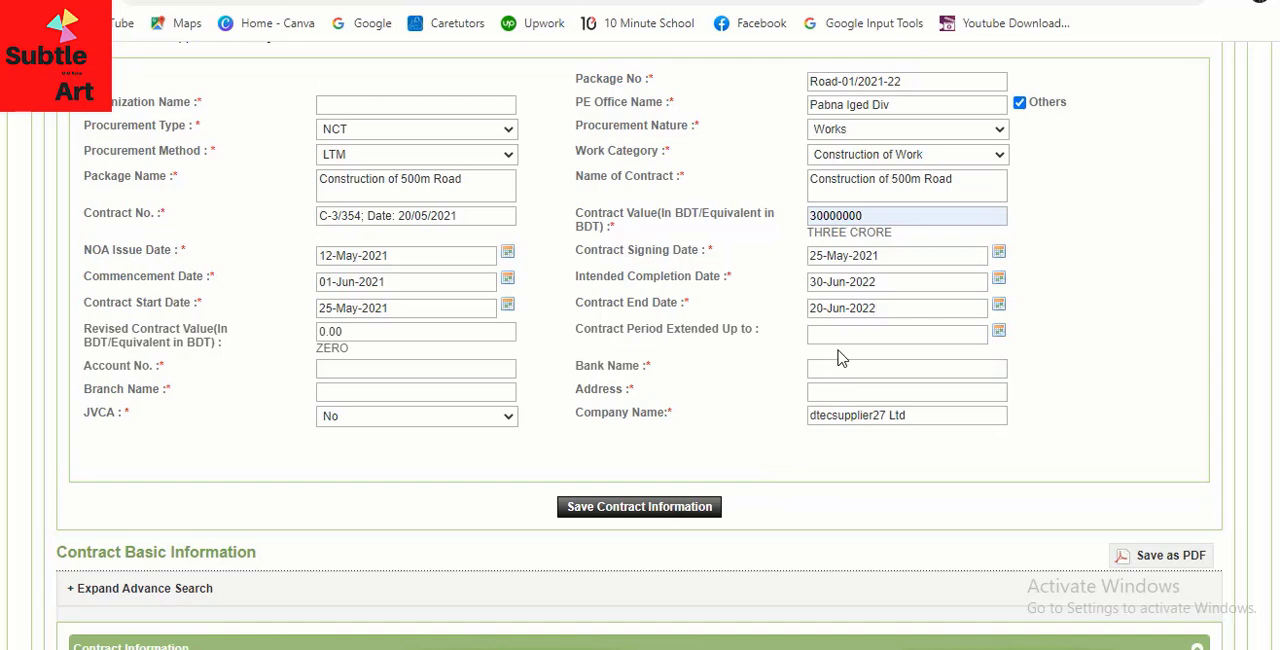
pyautogui.scroll(1, 840, 358)
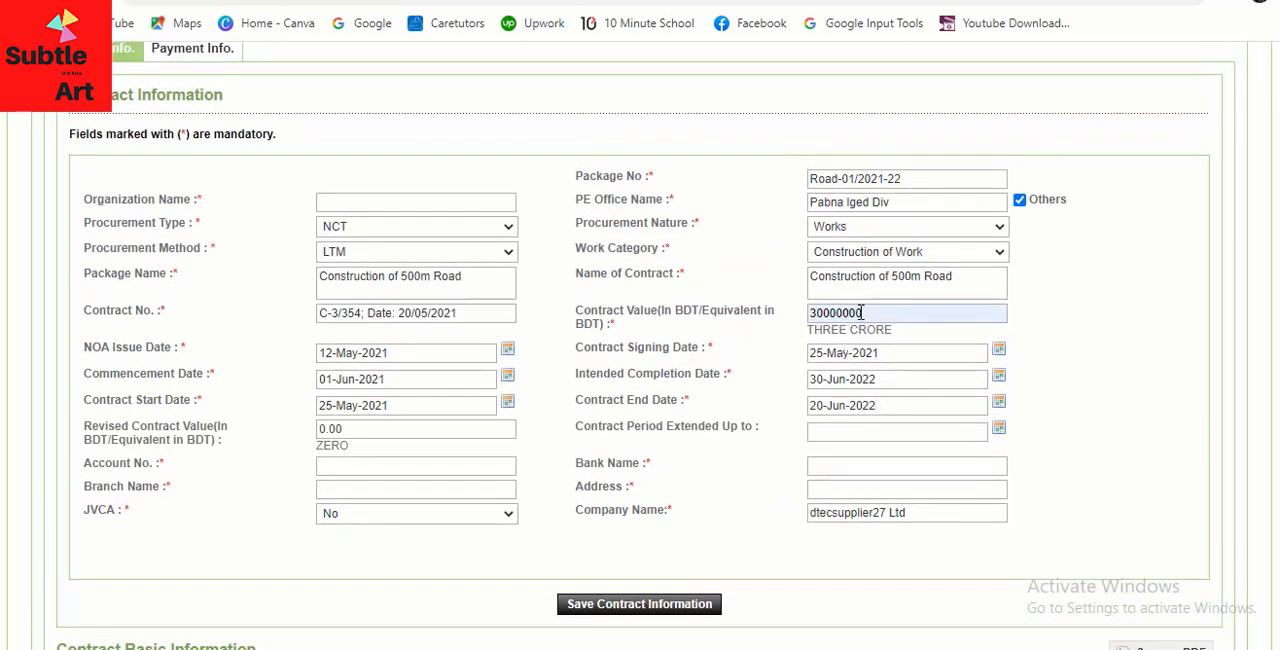
pyautogui.scroll(-1, 862, 315)
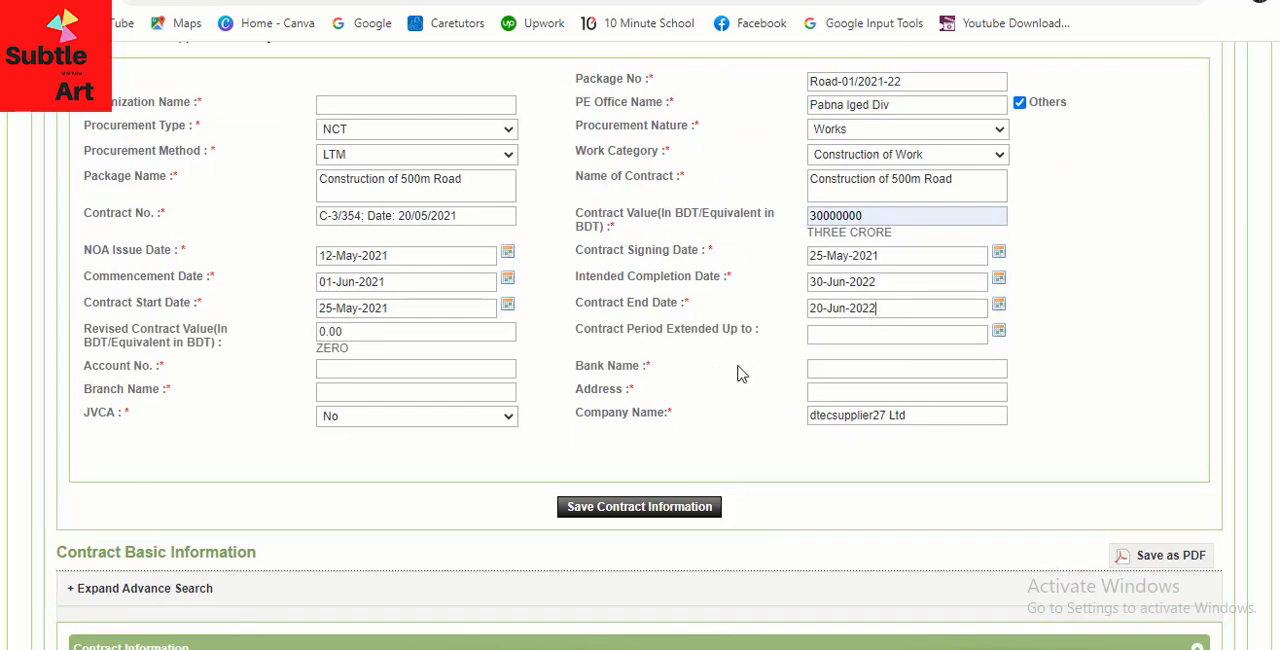
pyautogui.click(874, 337)
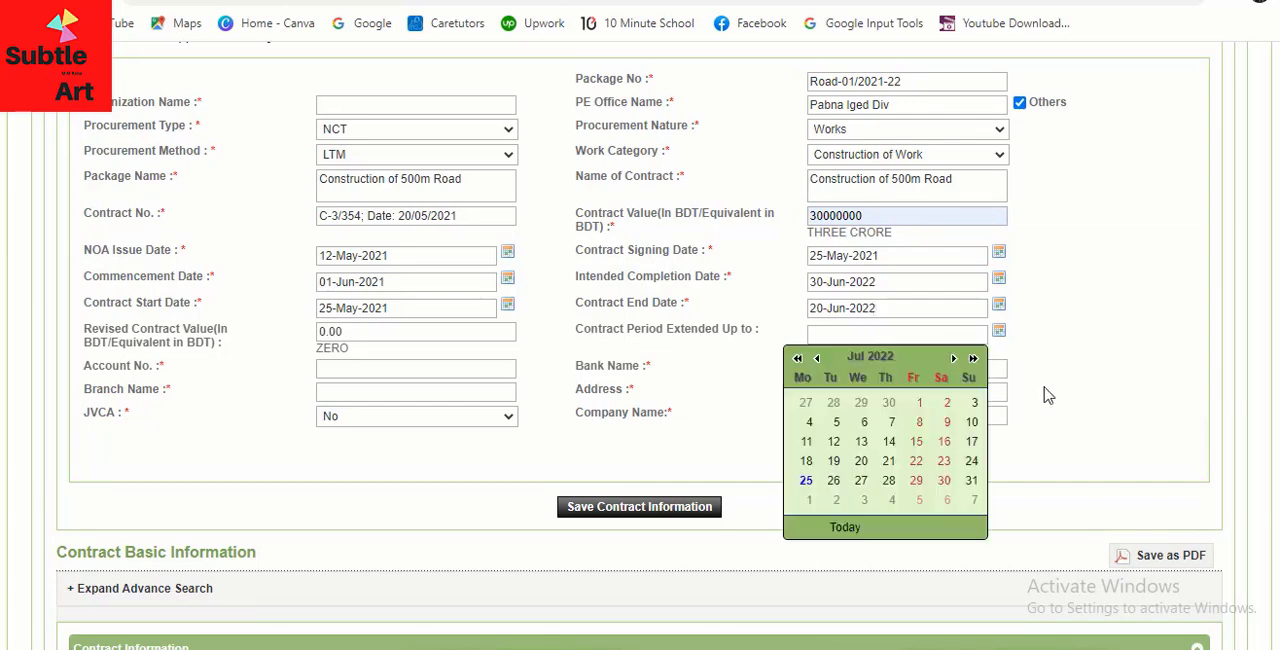
pyautogui.click(1080, 383)
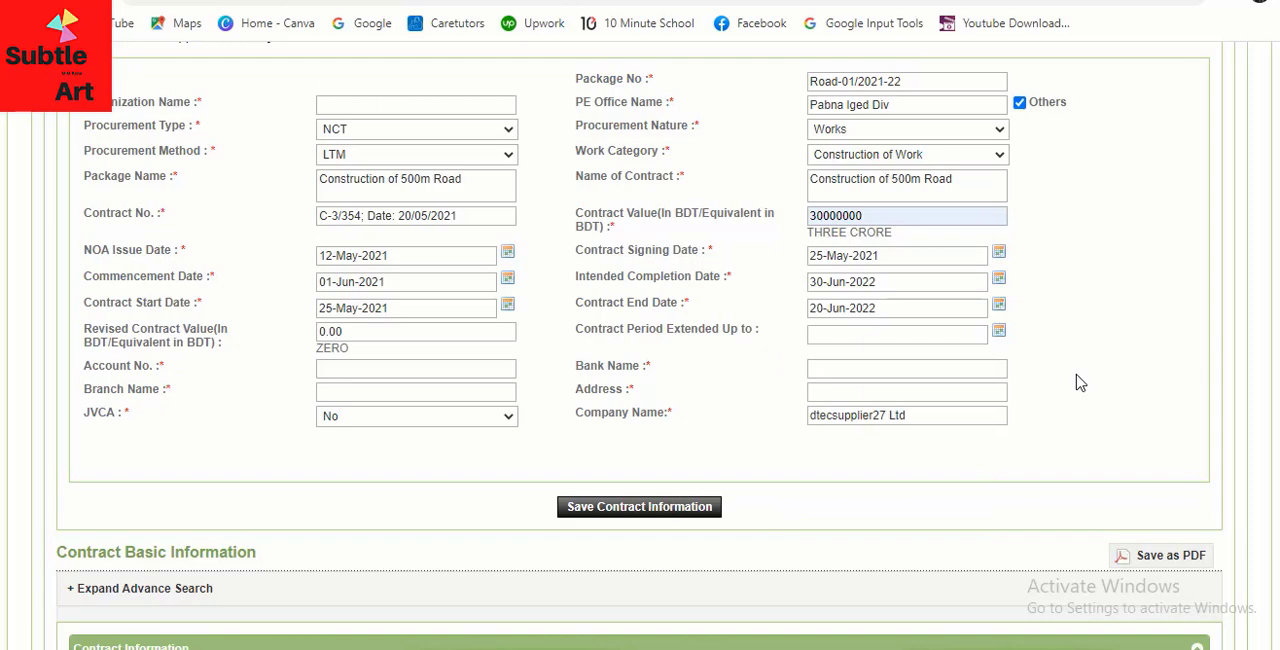
pyautogui.click(840, 336)
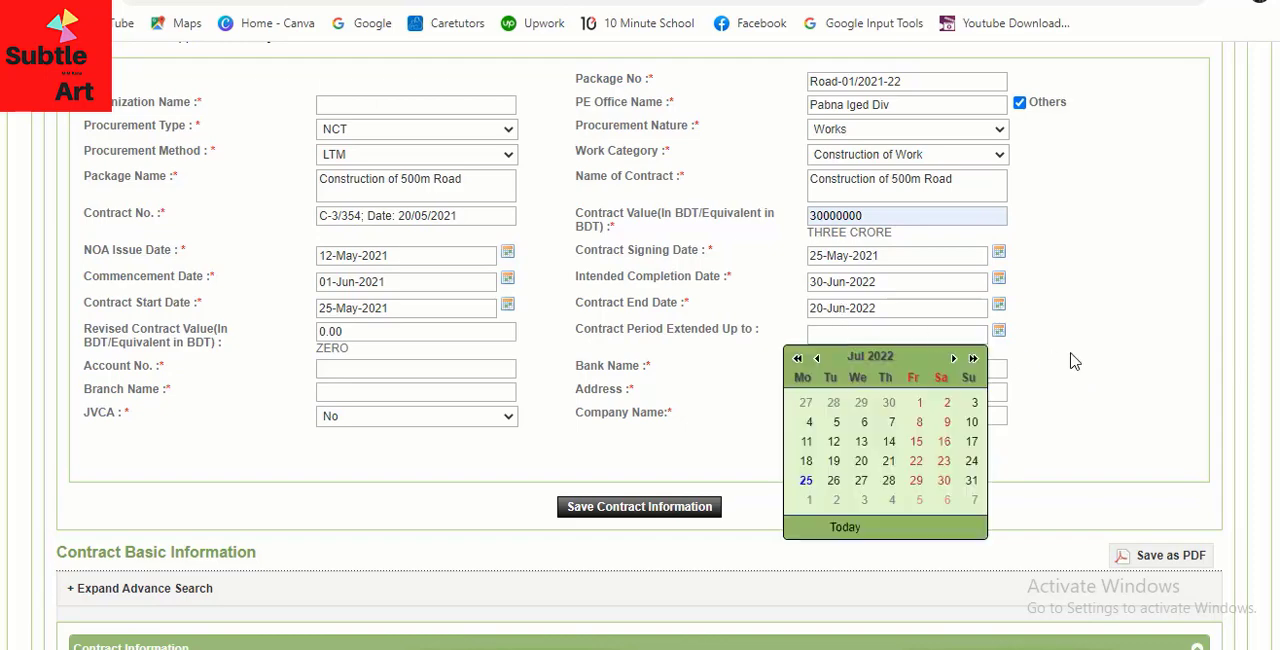
pyautogui.click(1075, 361)
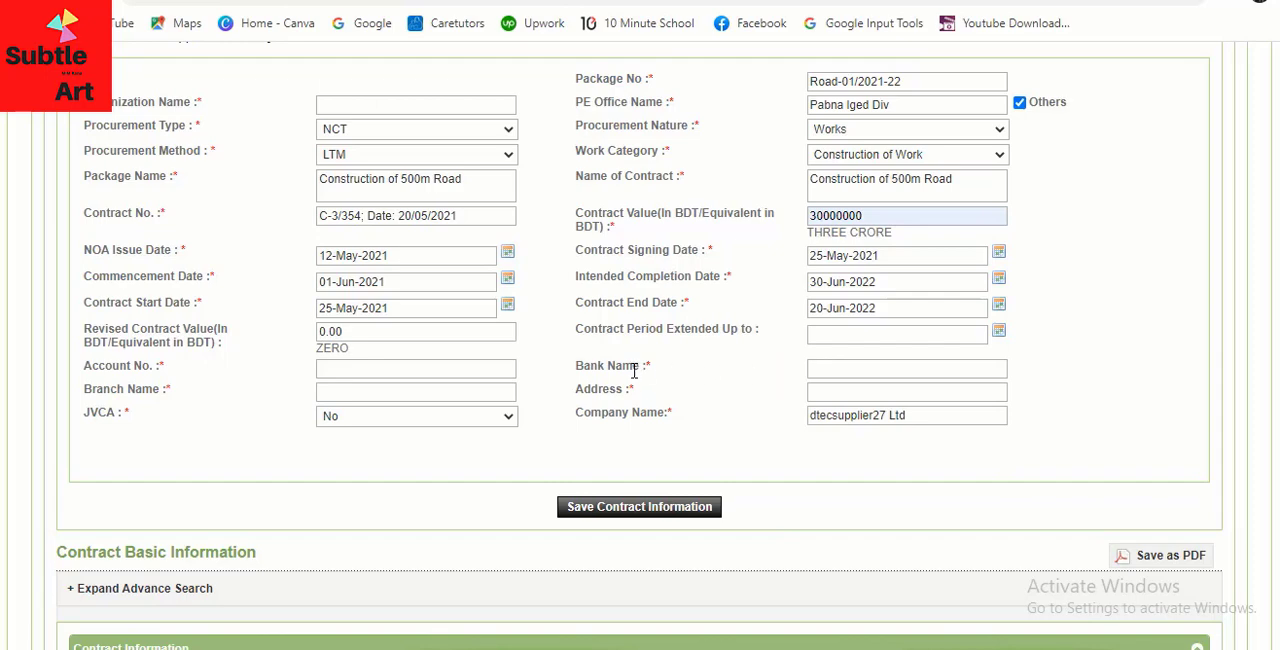
# Enter "Rupali" as the bank name and fill in the bank account number from the saved entries
pyautogui.click(840, 370)
pyautogui.click(912, 410)
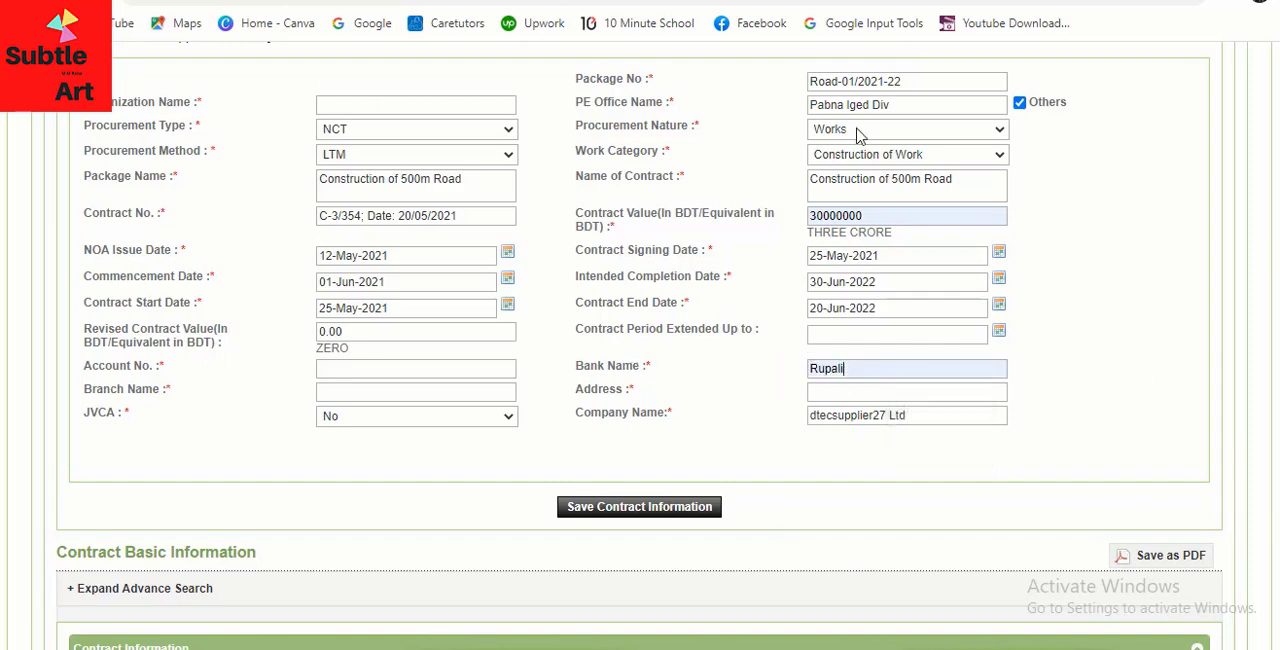
pyautogui.click(380, 368)
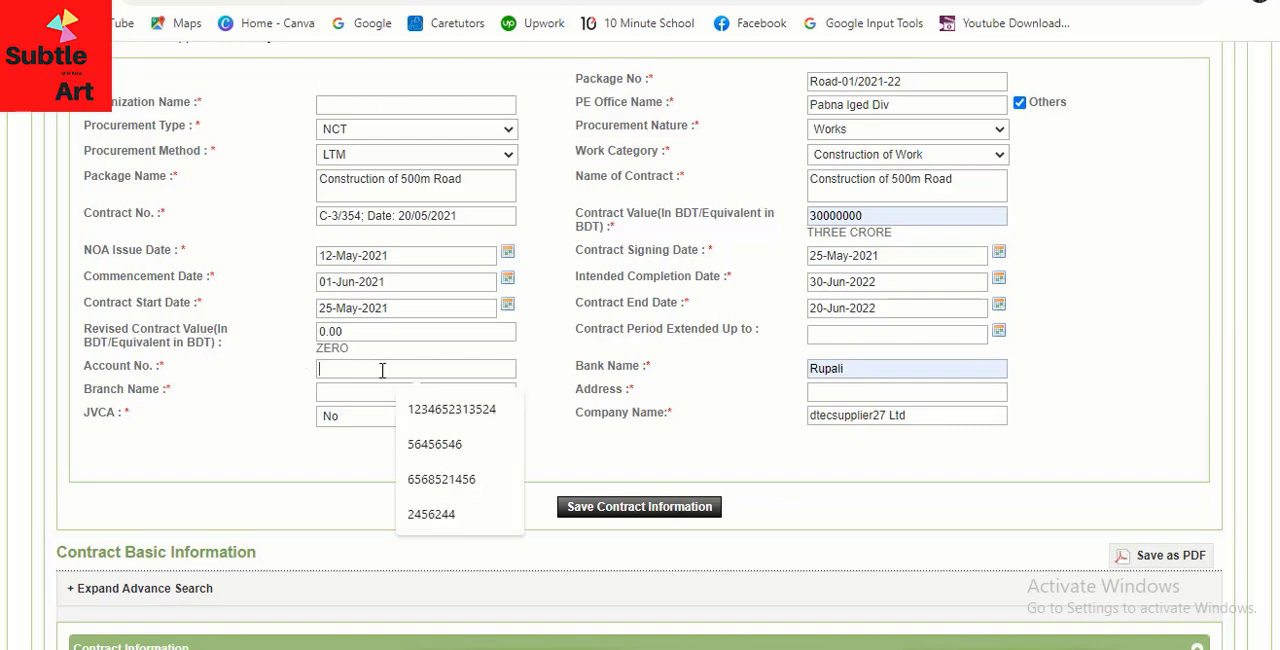
pyautogui.click(428, 448)
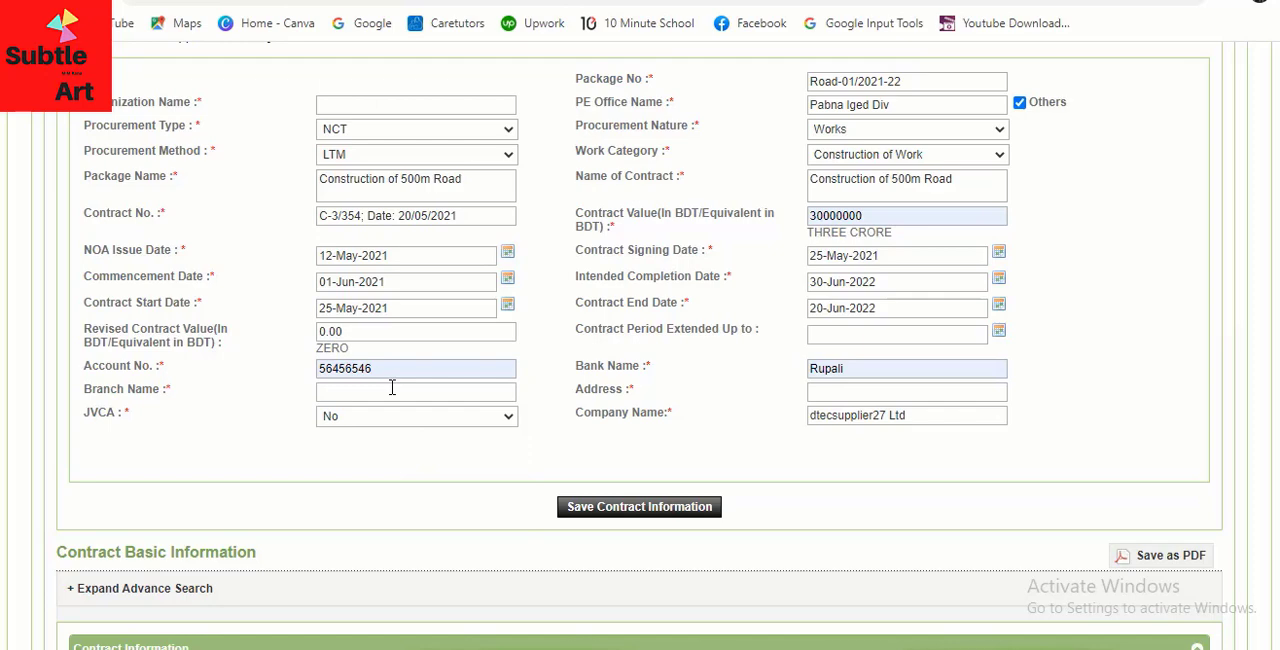
# Set the bank branch name to Mohammadpur and fill in the branch's address
pyautogui.write('Mohammadpur')
pyautogui.click(869, 391)
pyautogui.write('Dhaka-121')
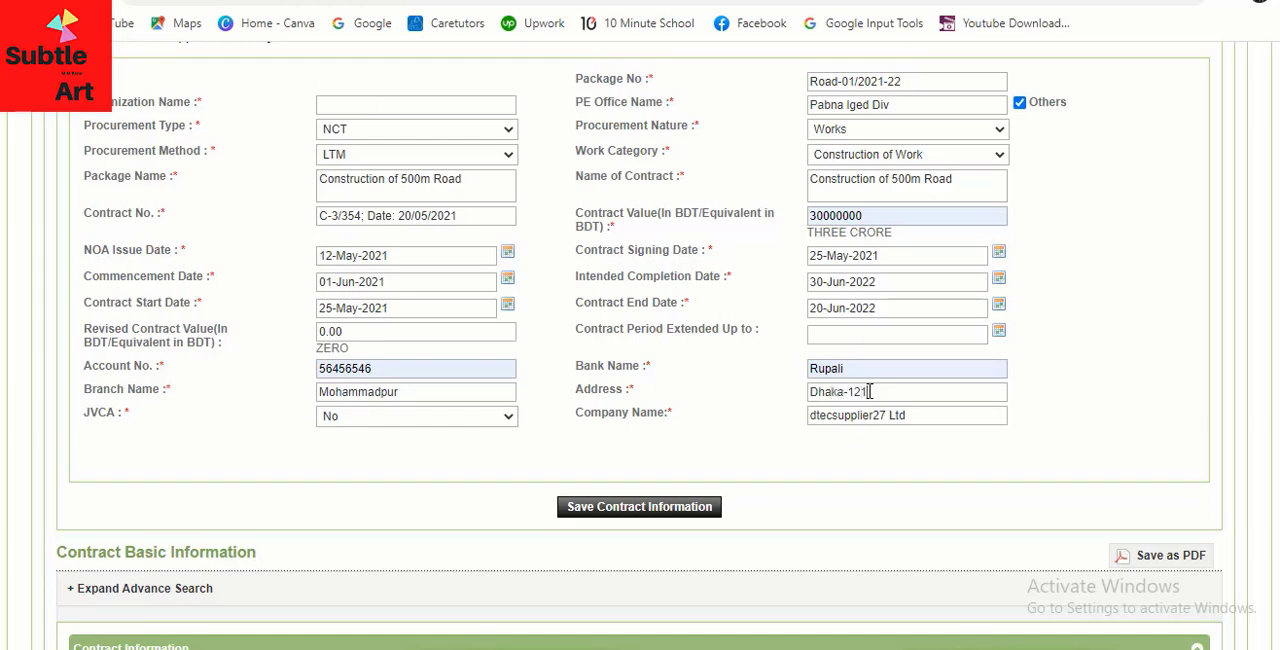
pyautogui.write('5')
# Set JVCA to Yes and open the tenderer search for choosing the JVCA name
pyautogui.scroll(-1, 410, 345)
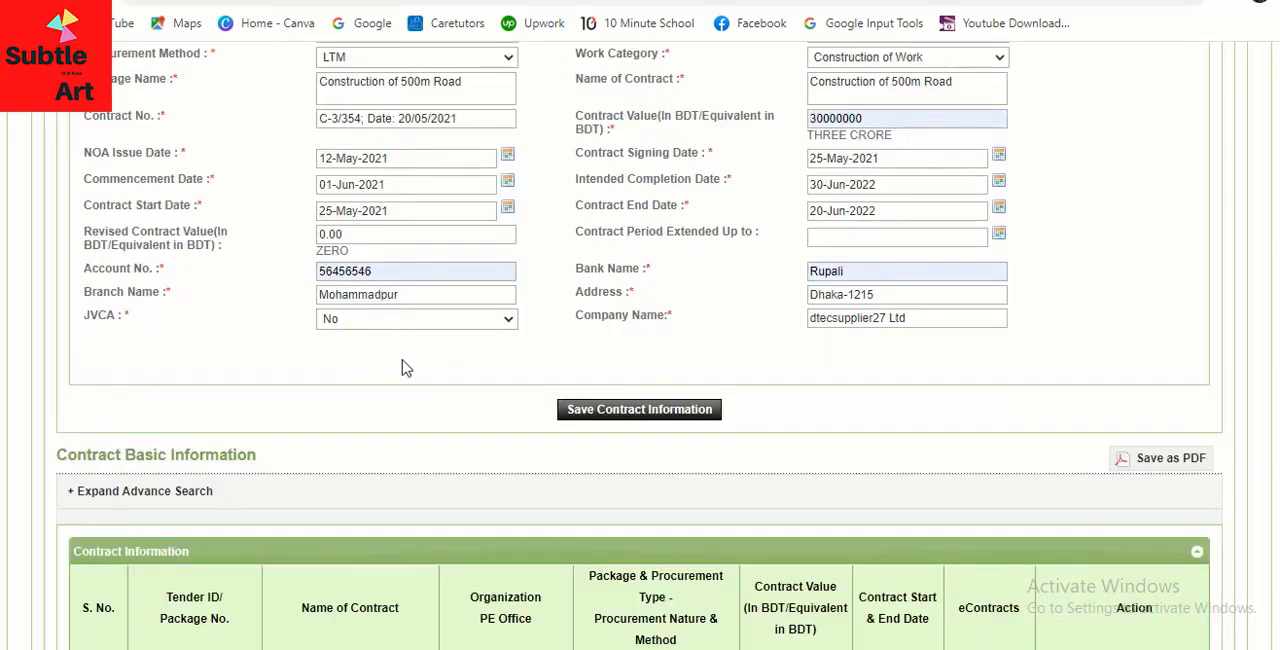
pyautogui.click(459, 321)
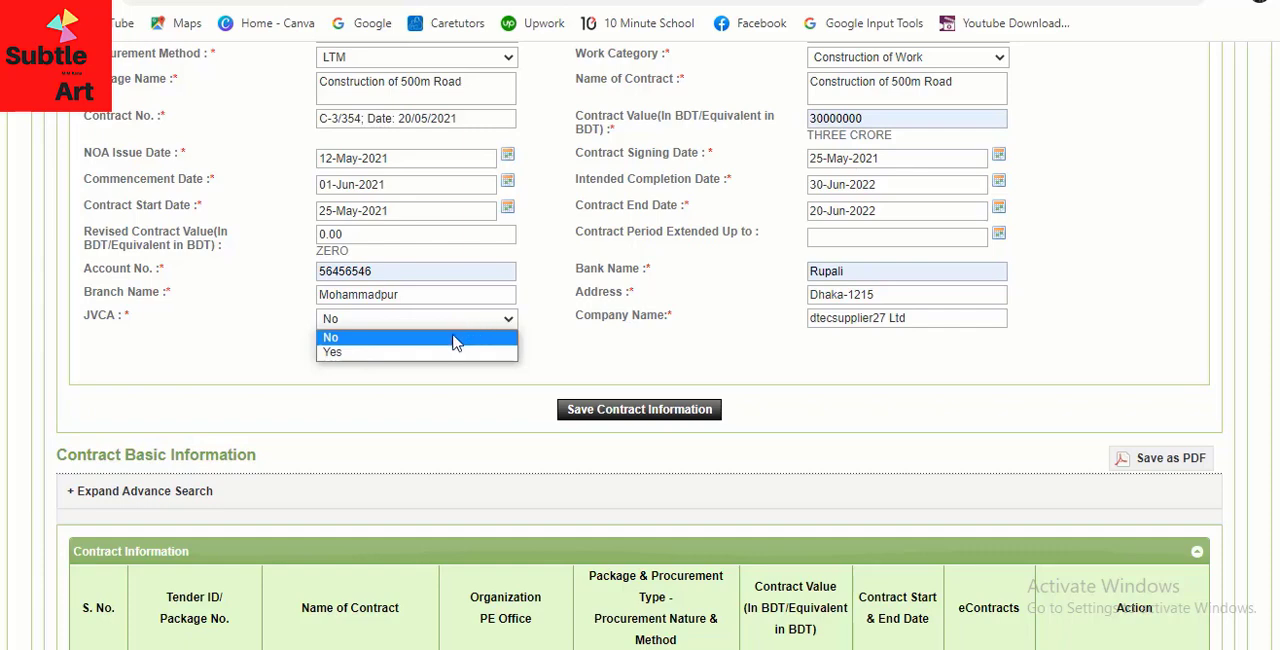
pyautogui.click(418, 397)
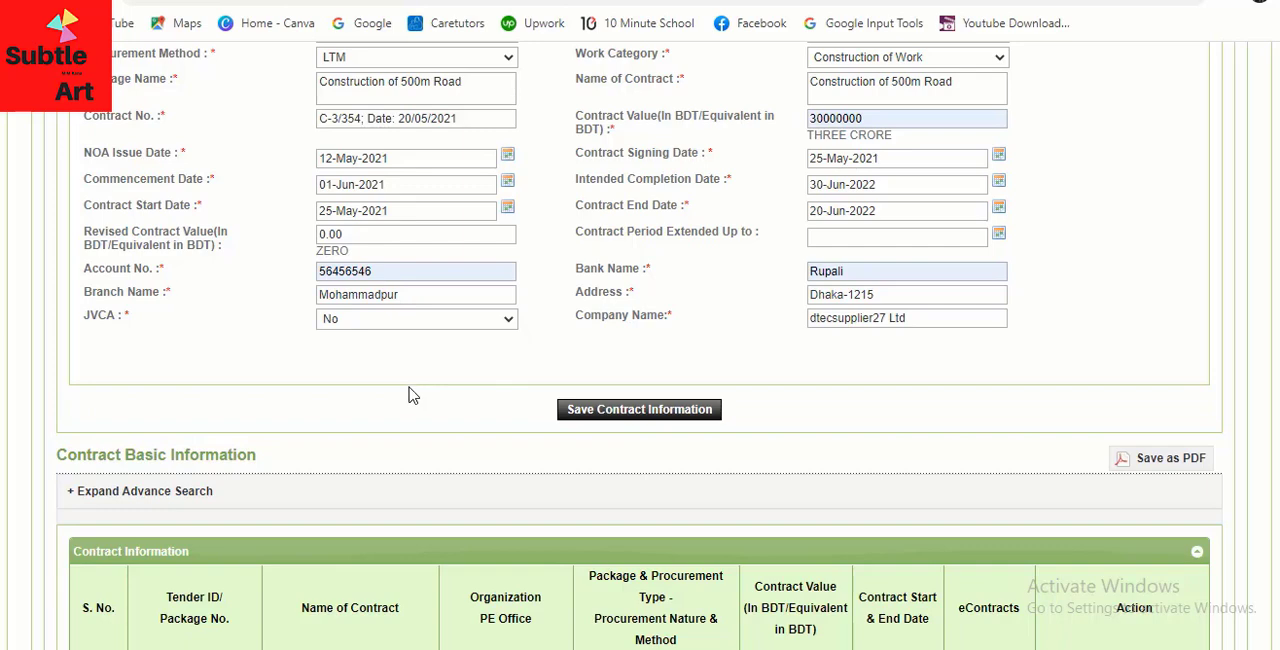
pyautogui.scroll(-1, 412, 395)
pyautogui.click(476, 226)
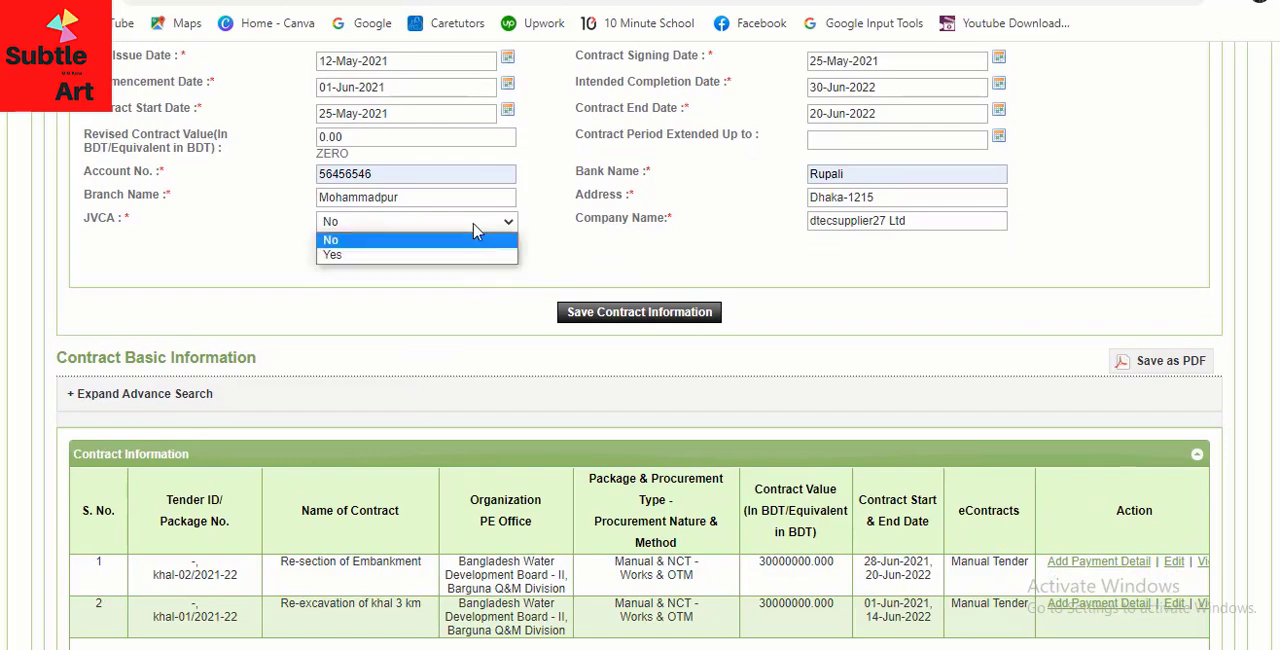
pyautogui.click(392, 258)
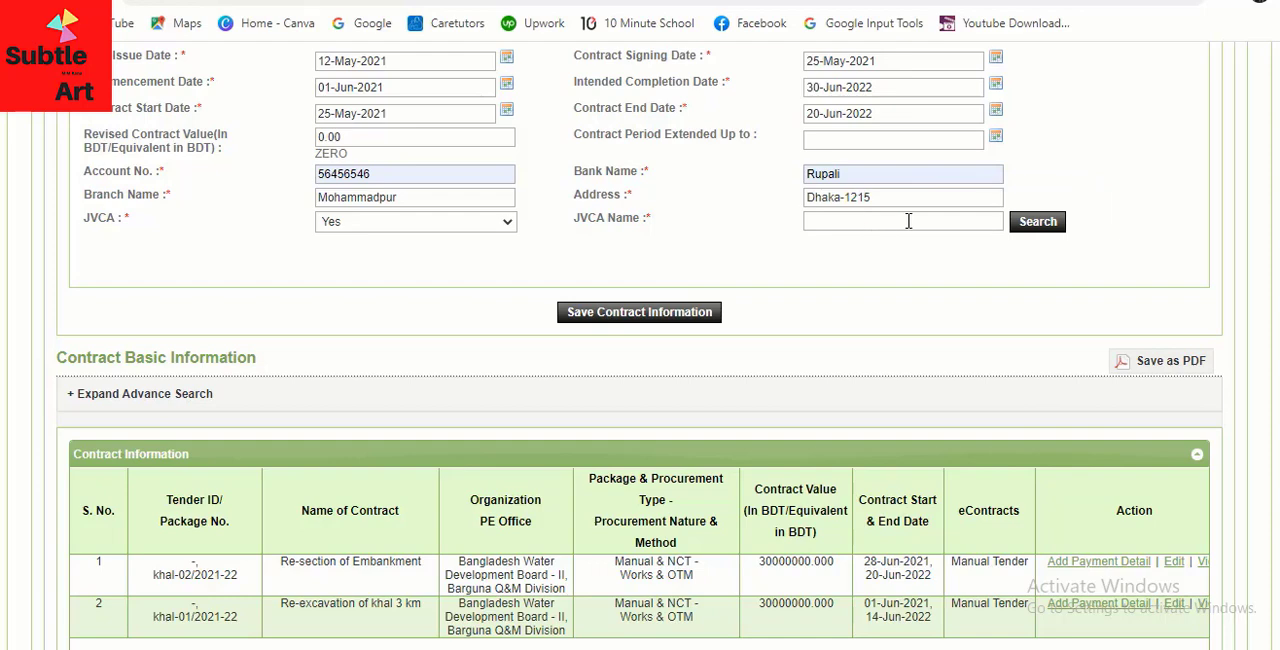
pyautogui.click(1038, 222)
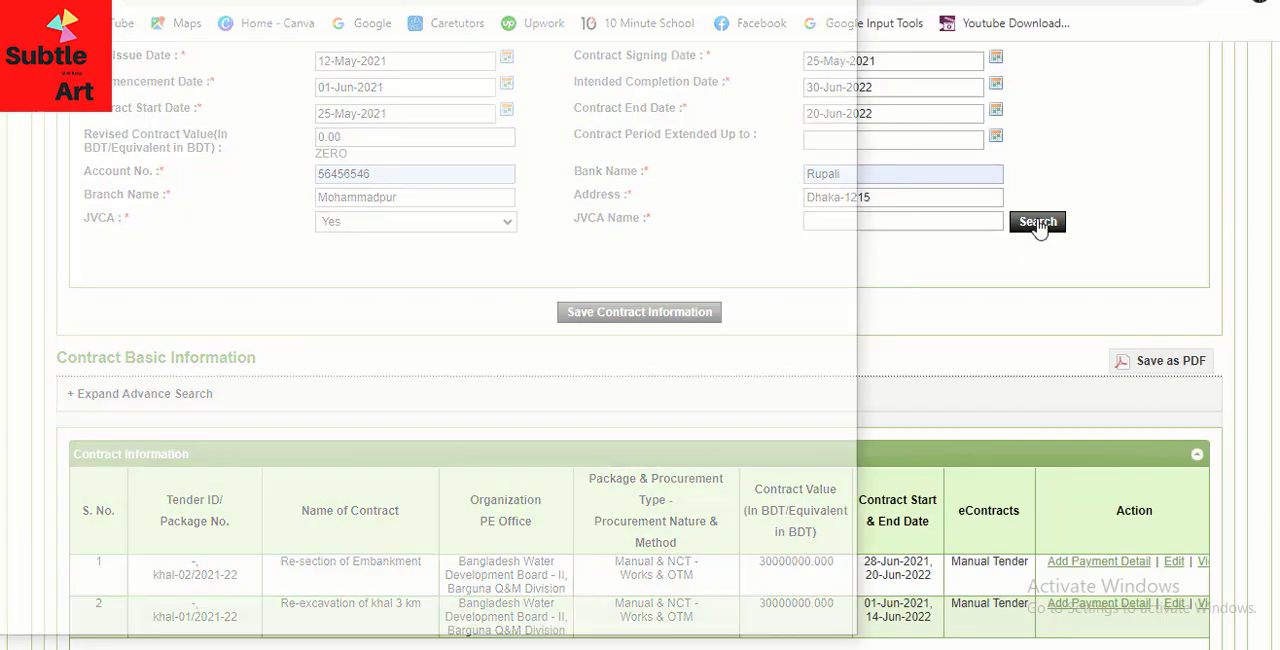
pyautogui.moveTo(283, 0); pyautogui.dragTo(431, 42)
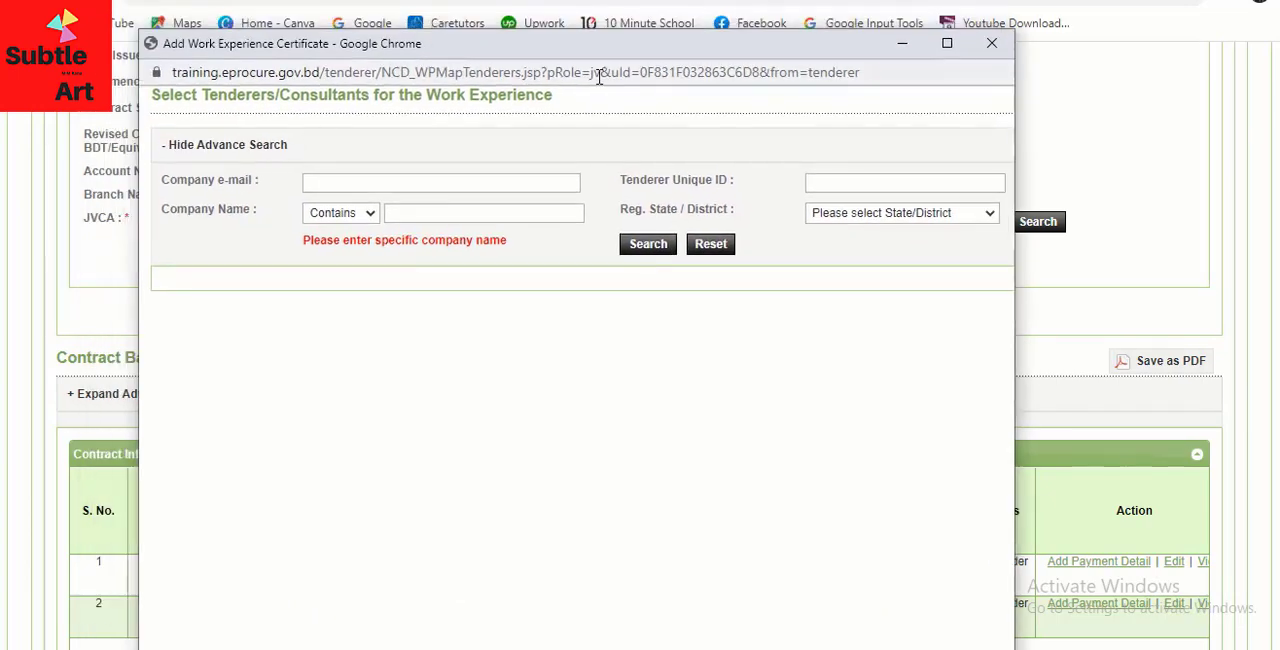
pyautogui.moveTo(574, 48); pyautogui.dragTo(577, 33)
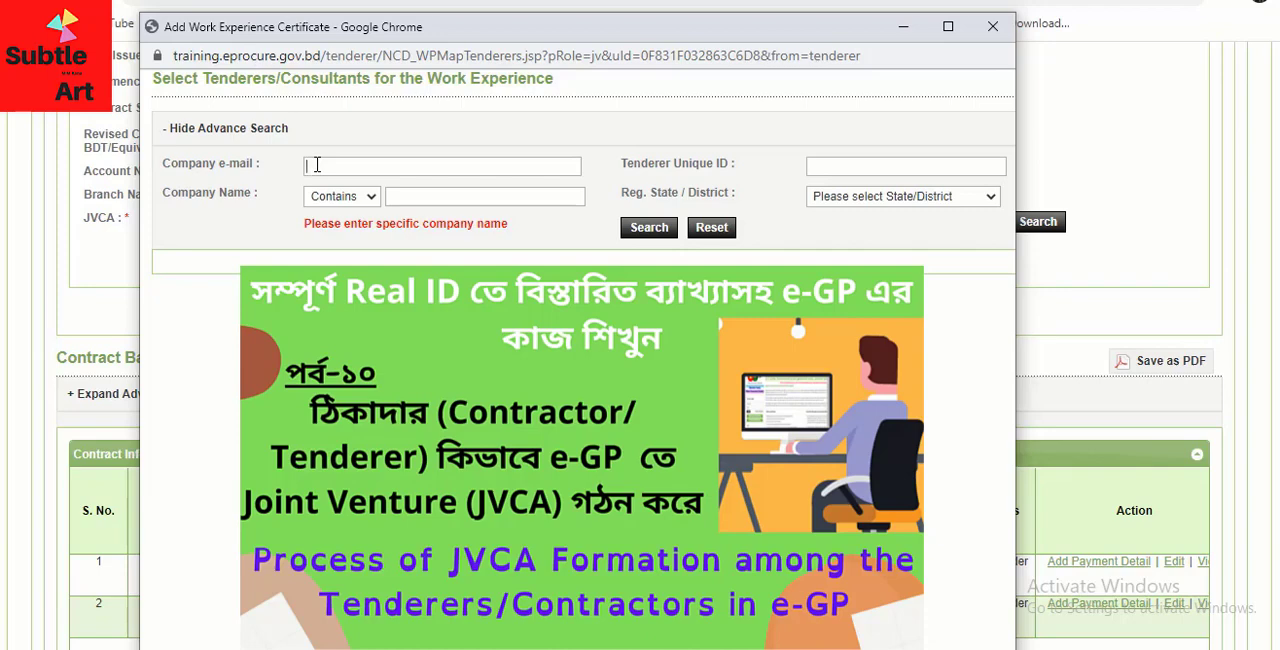
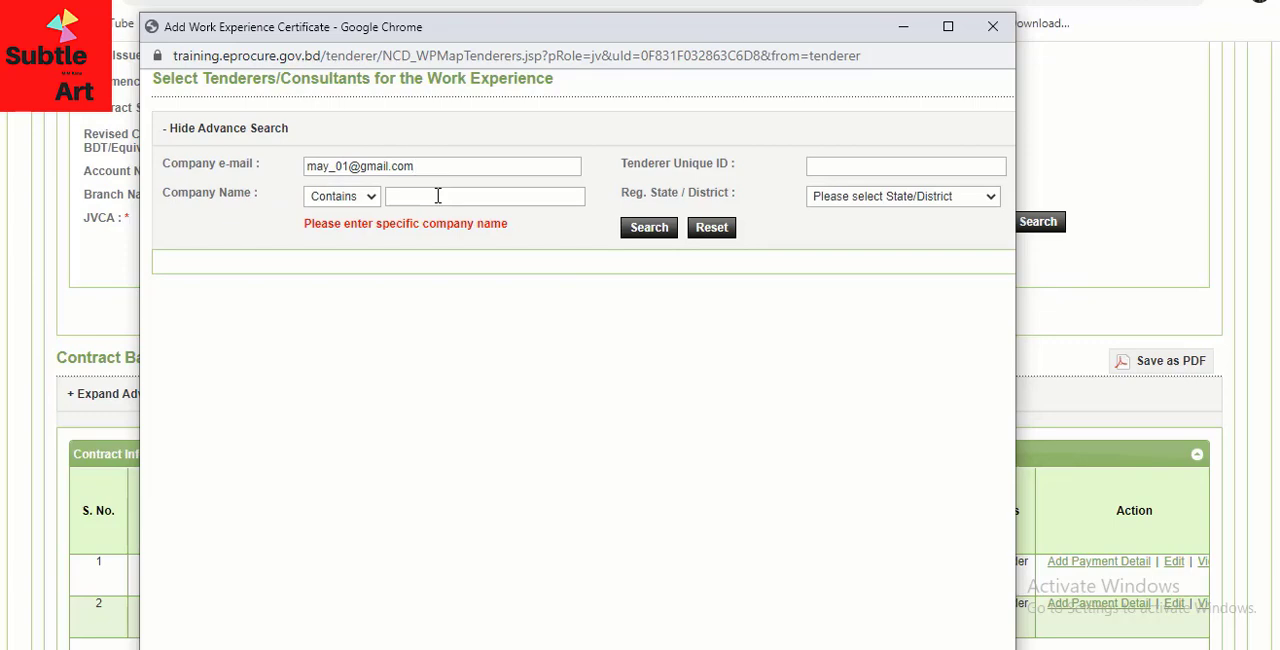
# Search for the JVCA tenderer using its company e-mail and the registration district Dhaka
pyautogui.click(912, 198)
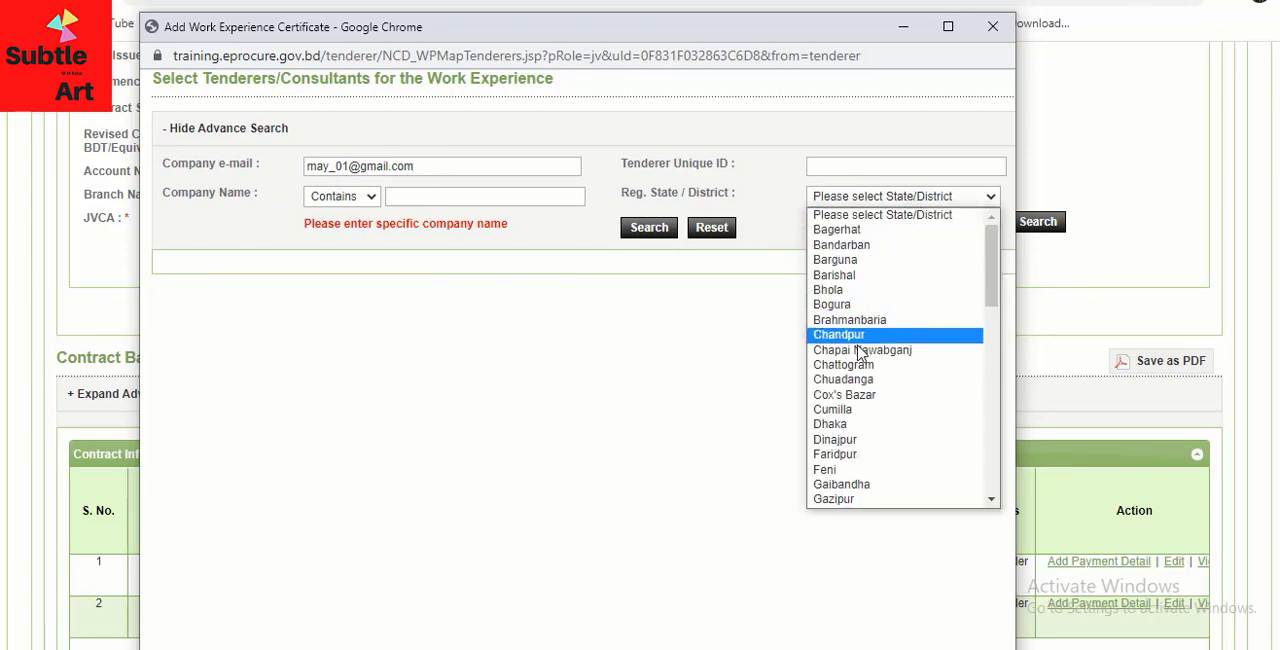
pyautogui.click(843, 424)
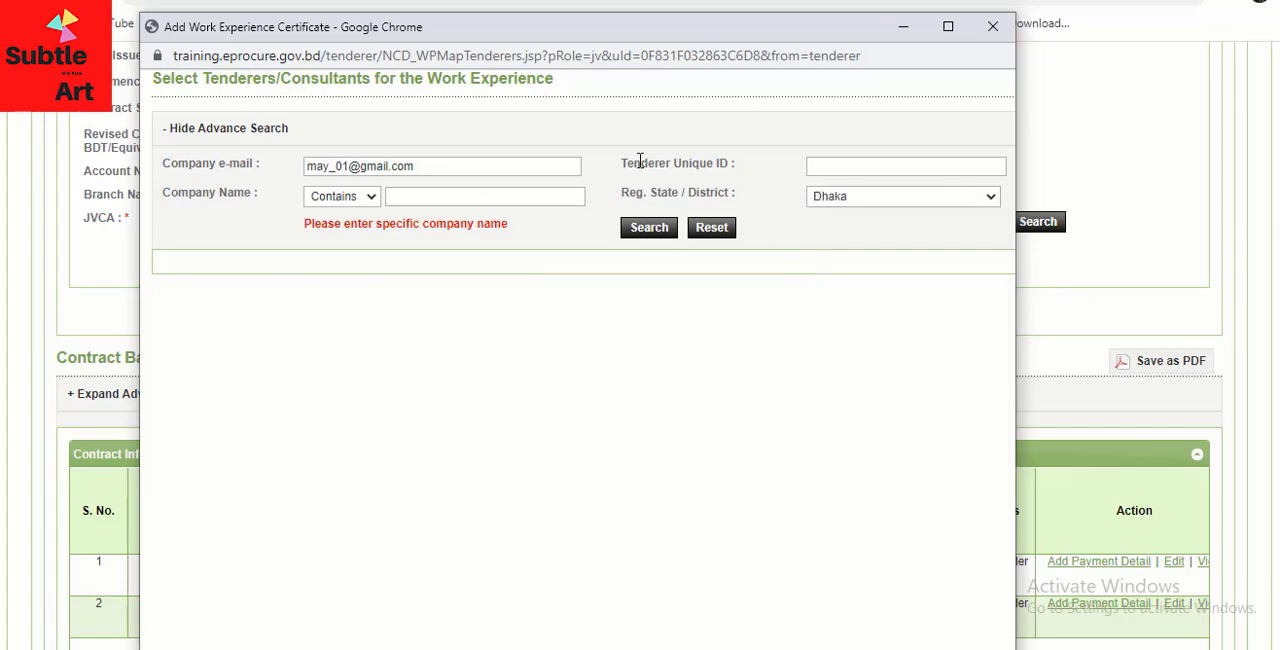
pyautogui.click(649, 229)
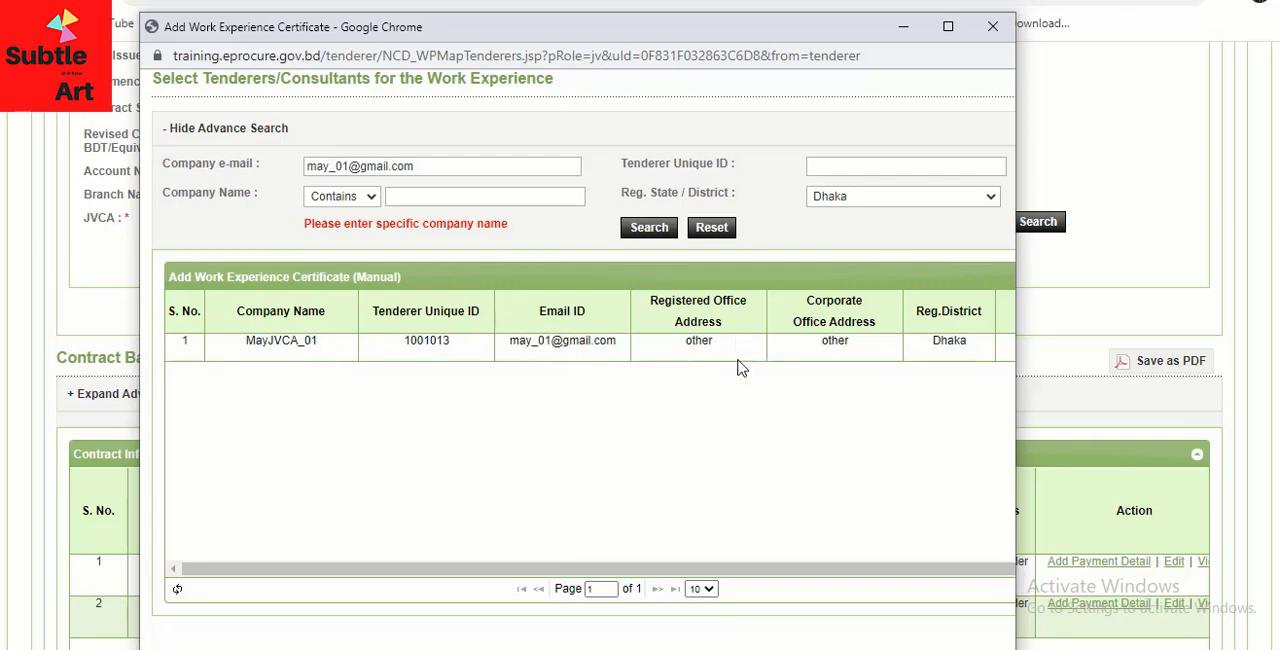
# Select the company MayJVCA_01 as the JVCA and check its partners' lead status and percentage shares
pyautogui.moveTo(1013, 368); pyautogui.dragTo(1183, 373)
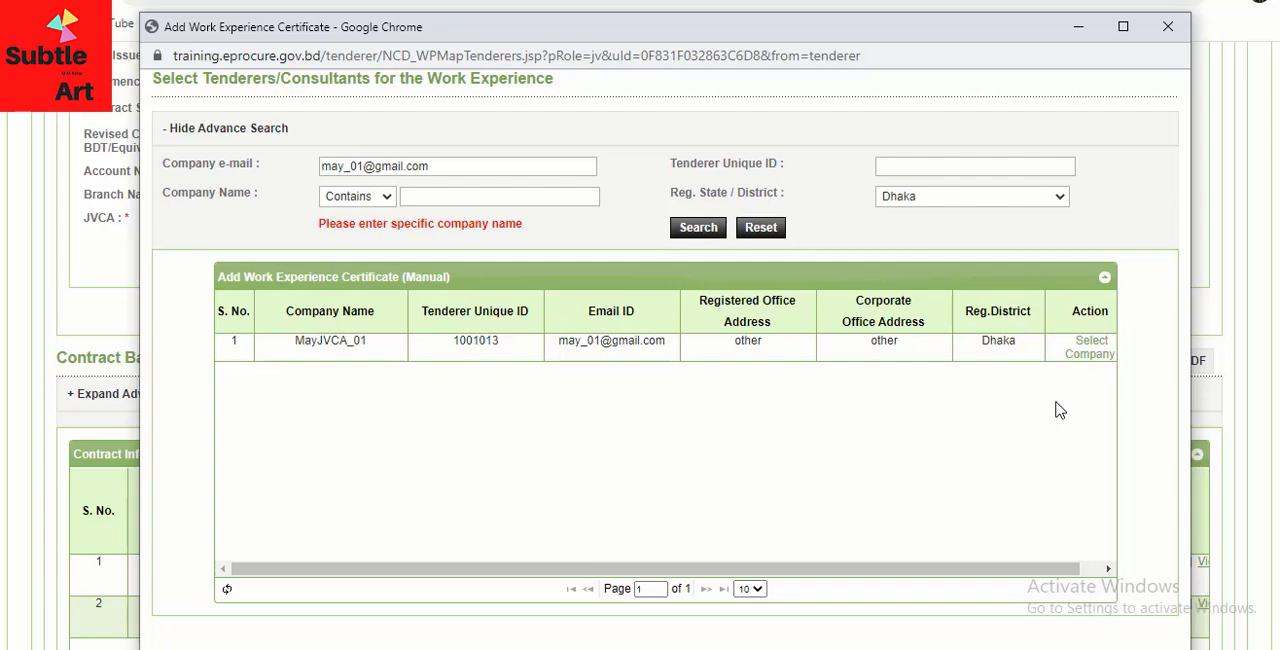
pyautogui.click(1092, 354)
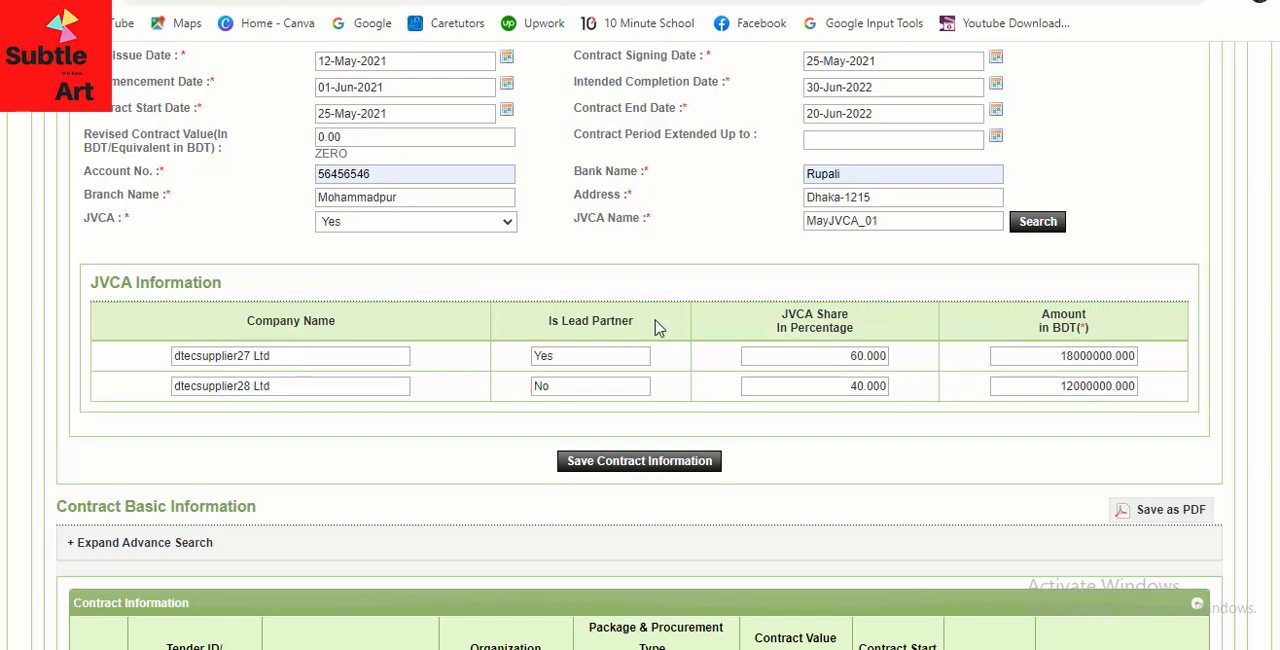
pyautogui.doubleClick(528, 358)
pyautogui.moveTo(830, 352); pyautogui.dragTo(946, 360)
pyautogui.click(858, 436)
# Save the contract information for the JVCA contract and confirm the save
pyautogui.scroll(-2, 652, 352)
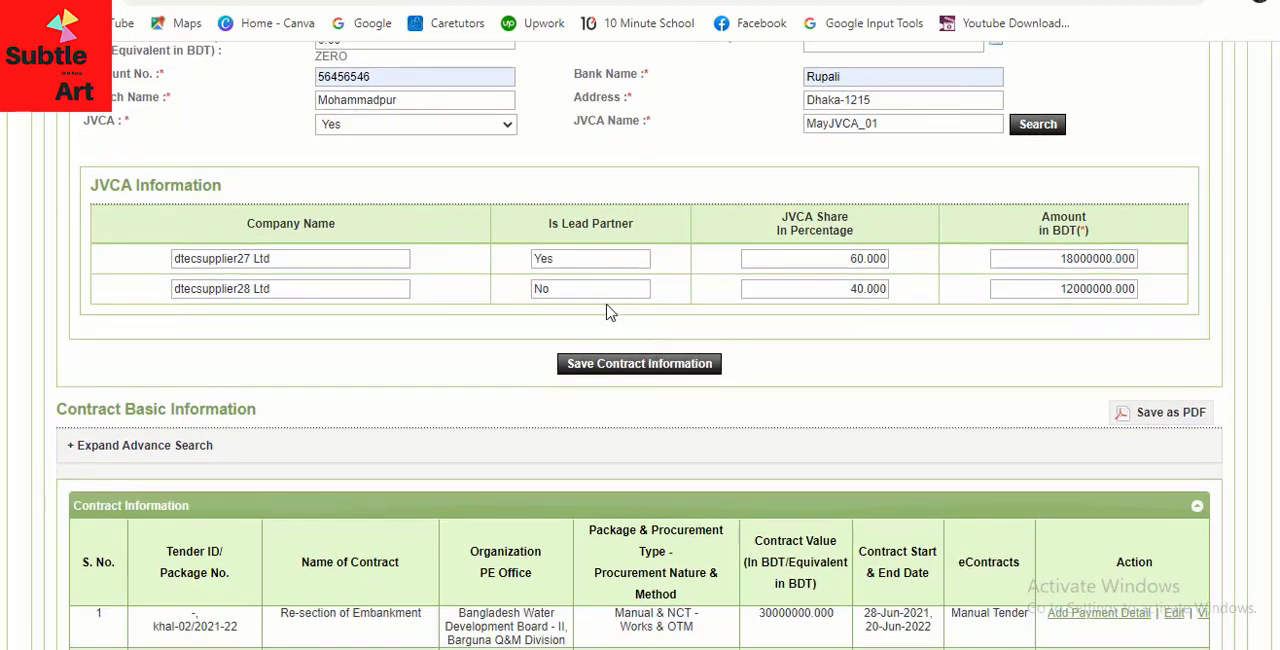
pyautogui.scroll(-2, 797, 345)
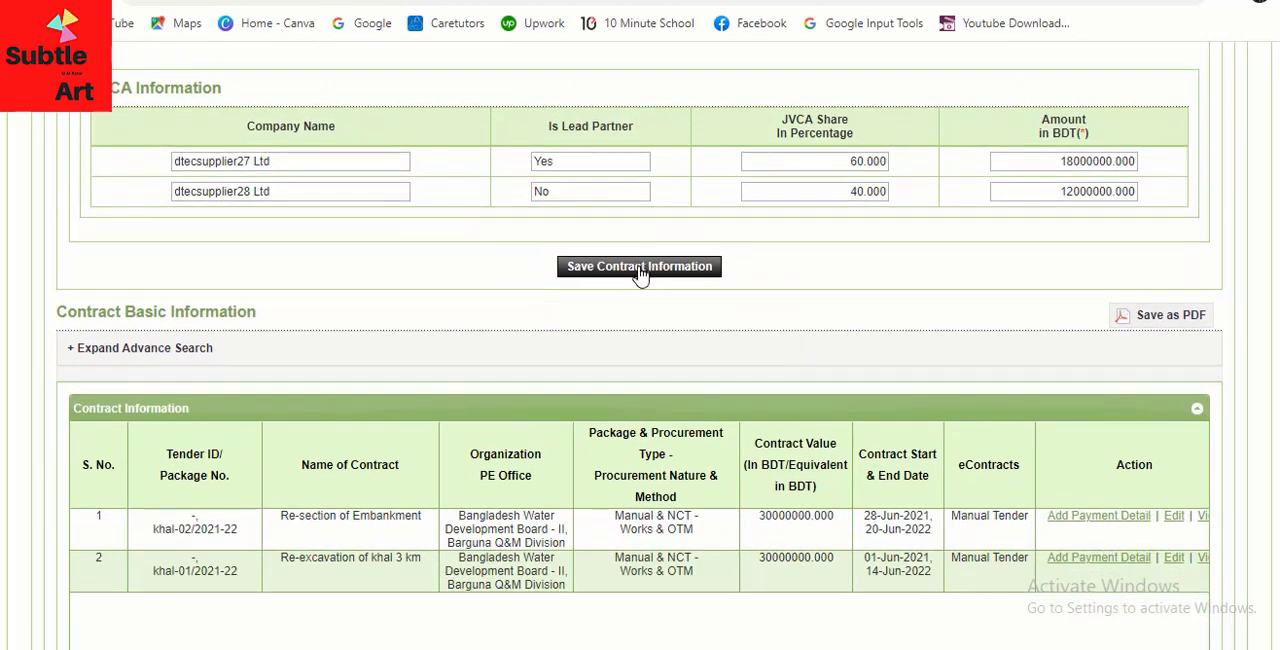
pyautogui.click(640, 267)
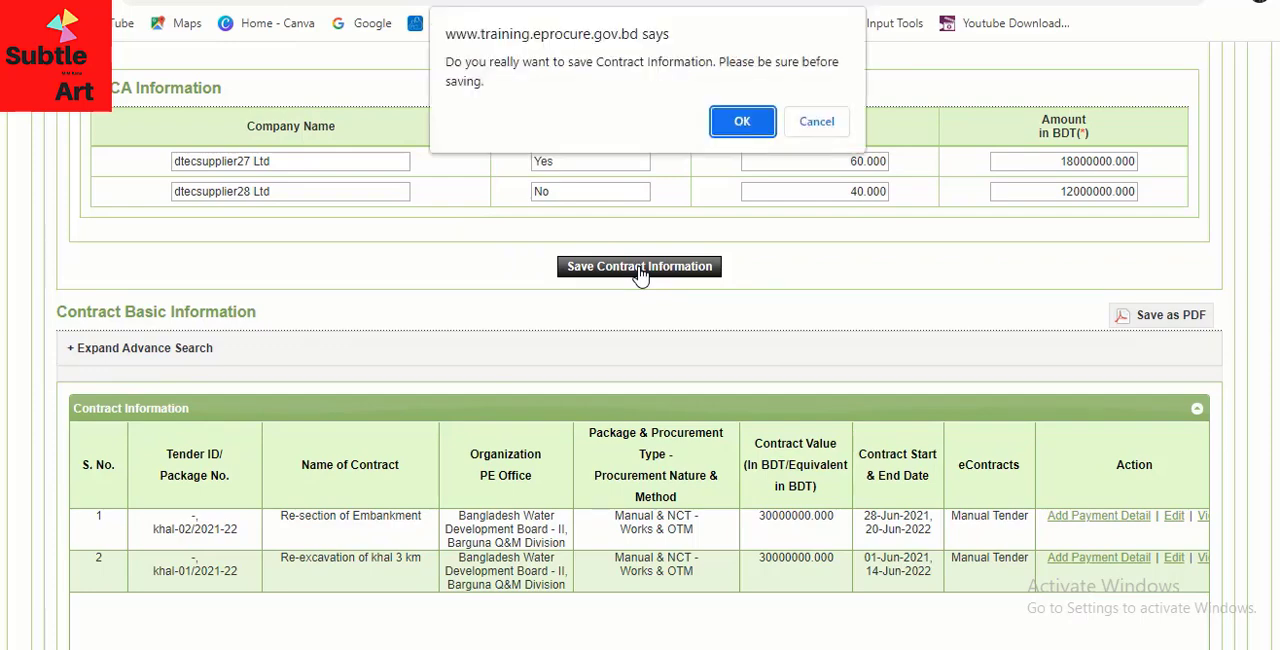
pyautogui.click(742, 123)
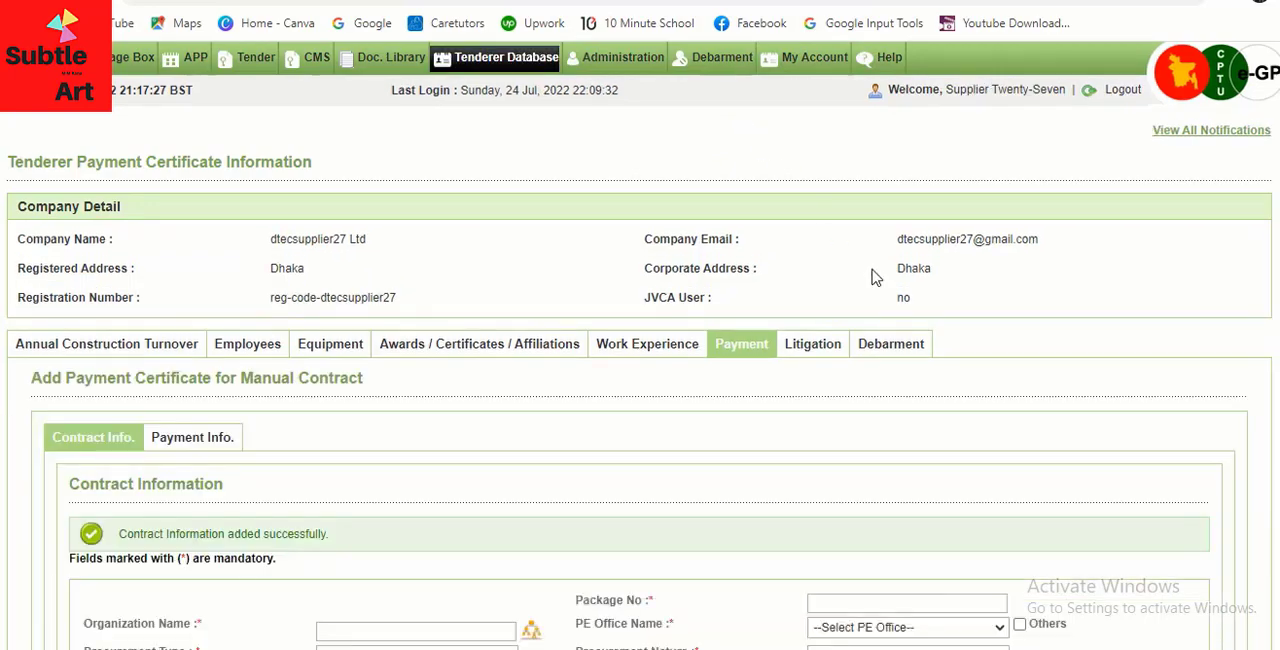
# Examine the contract with package number Road-01/2021-22 in the contract list, including its available actions
pyautogui.scroll(-2, 222, 416)
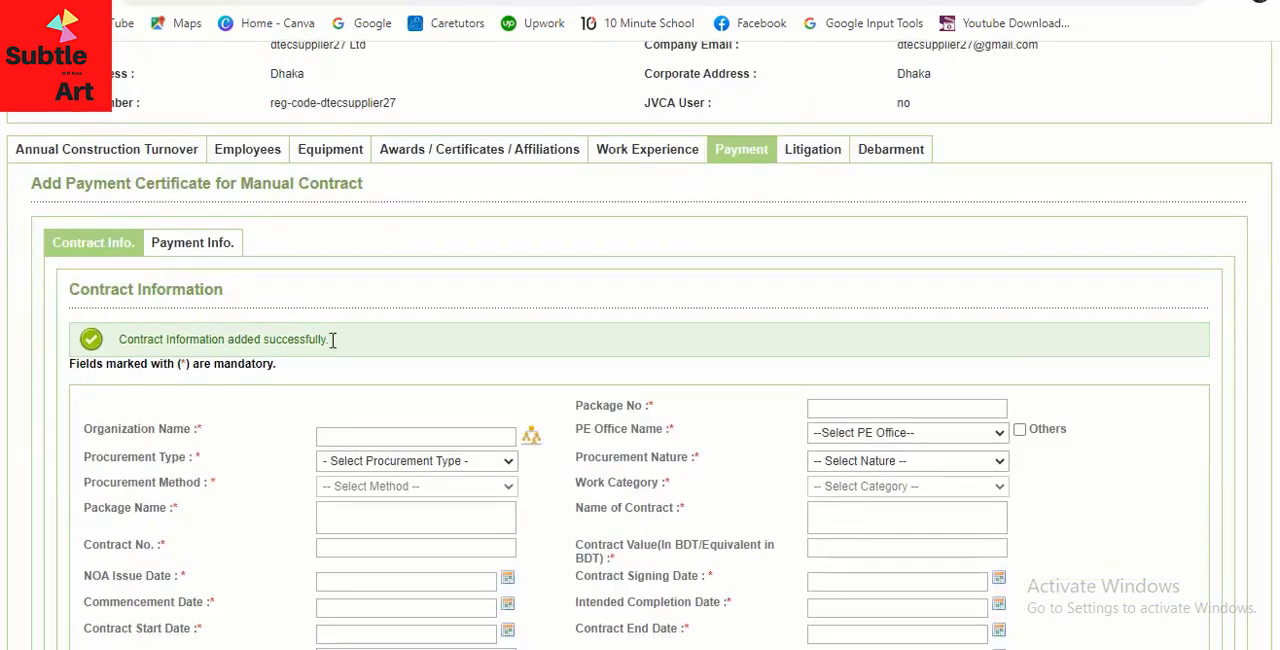
pyautogui.scroll(2, 494, 321)
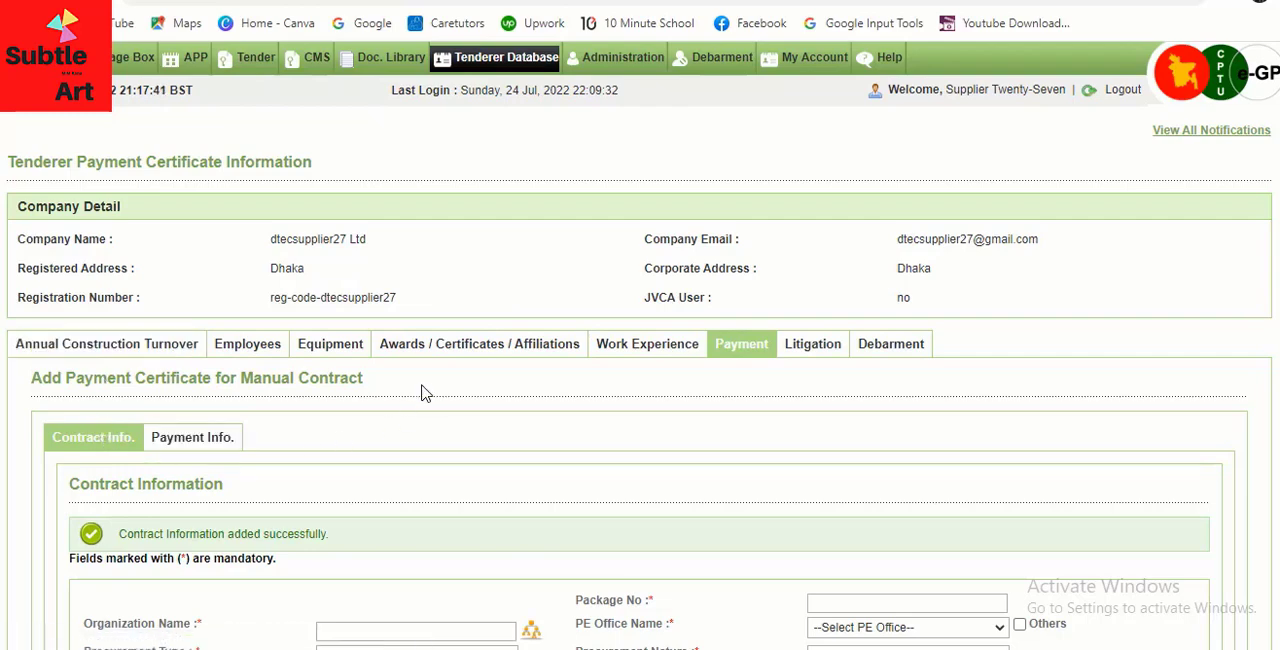
pyautogui.scroll(-10, 648, 325)
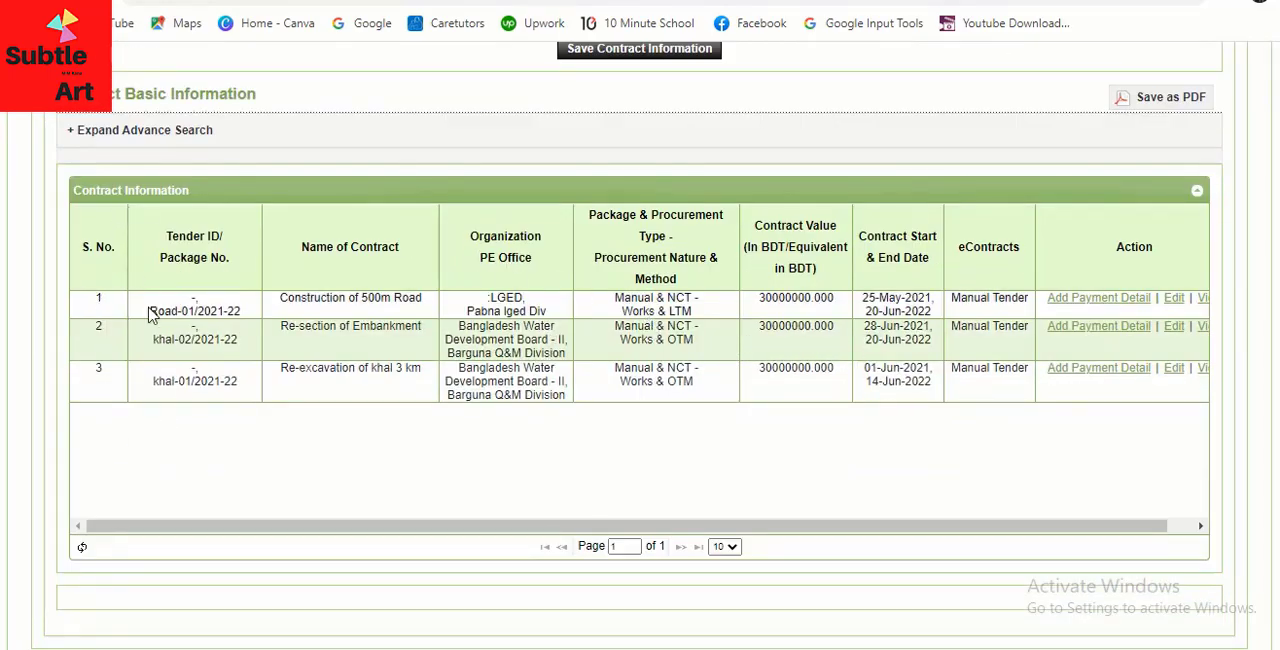
pyautogui.moveTo(150, 311); pyautogui.dragTo(241, 309)
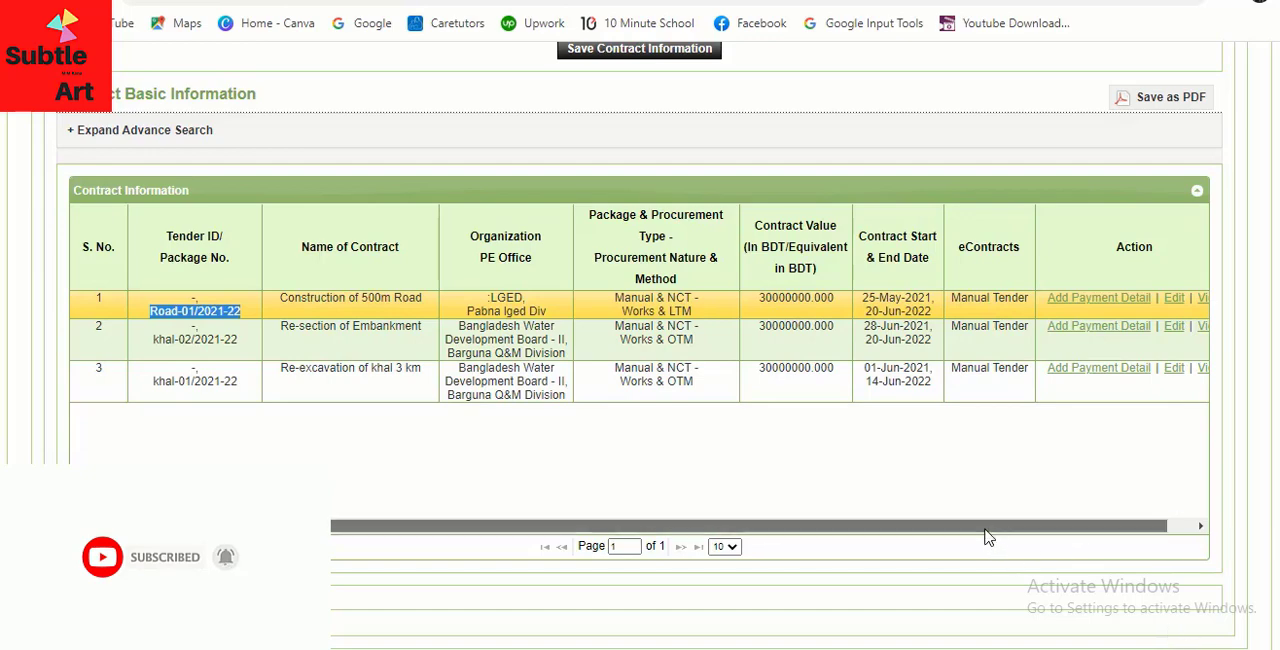
pyautogui.moveTo(986, 535); pyautogui.dragTo(1047, 535)
pyautogui.scroll(1, 968, 480)
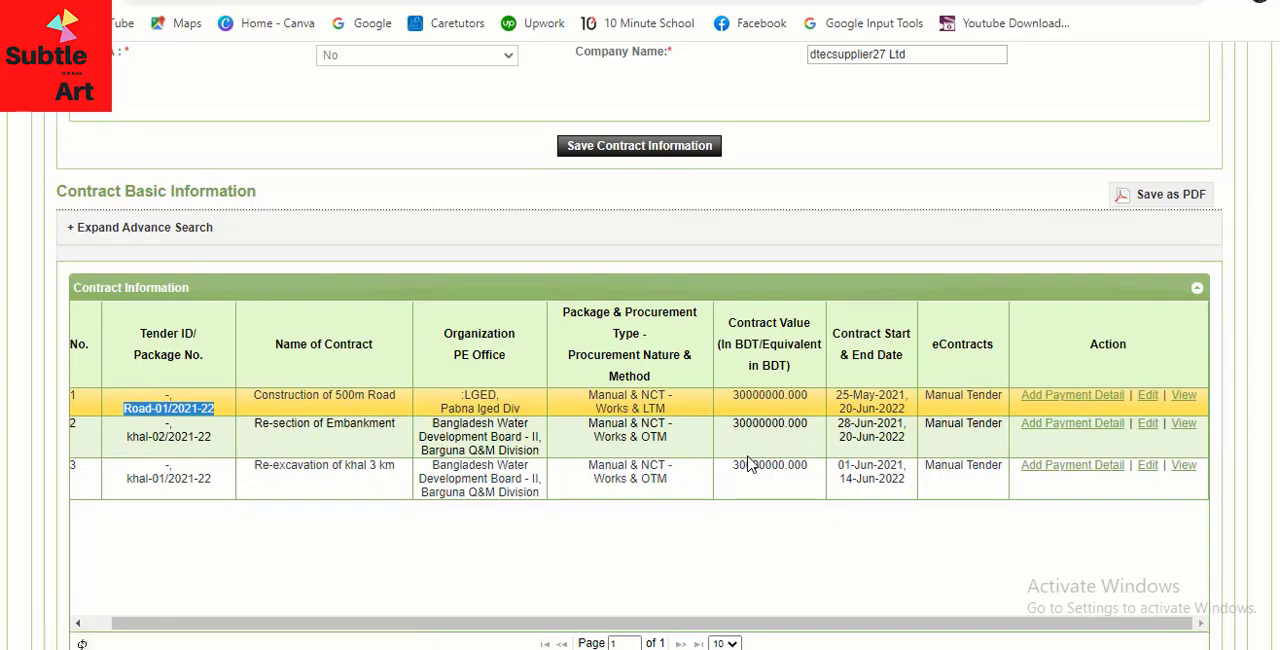
pyautogui.scroll(5, 738, 460)
pyautogui.scroll(1, 738, 460)
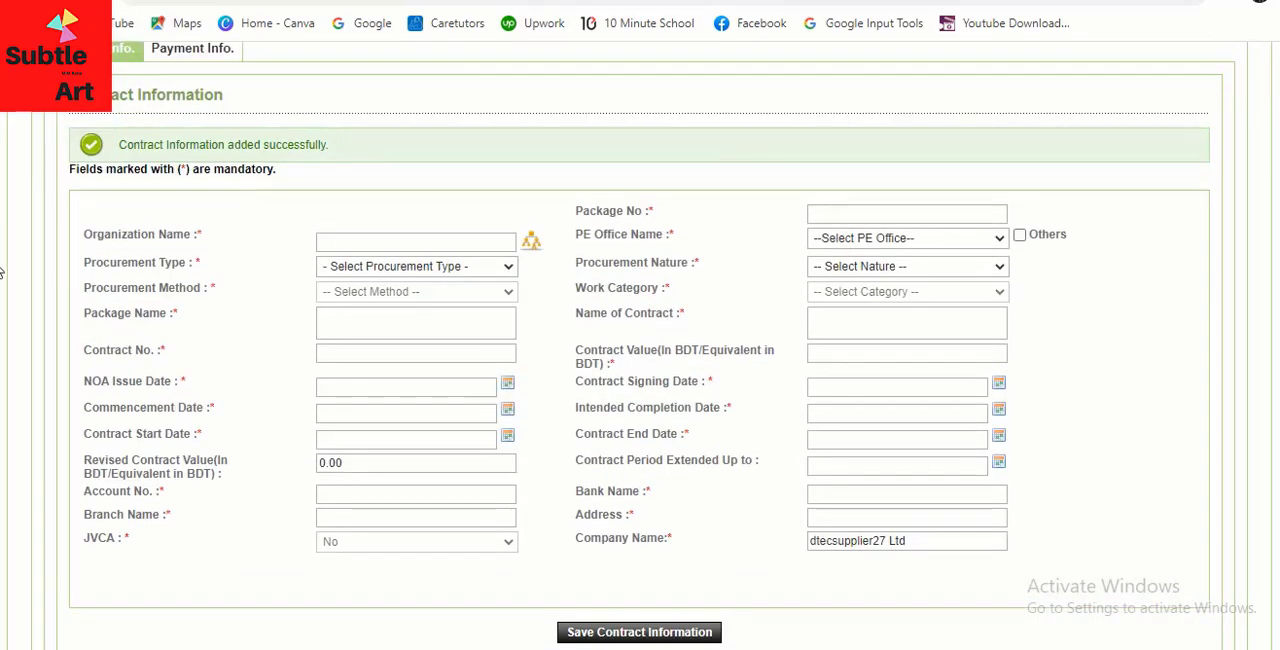
pyautogui.scroll(3, 118, 352)
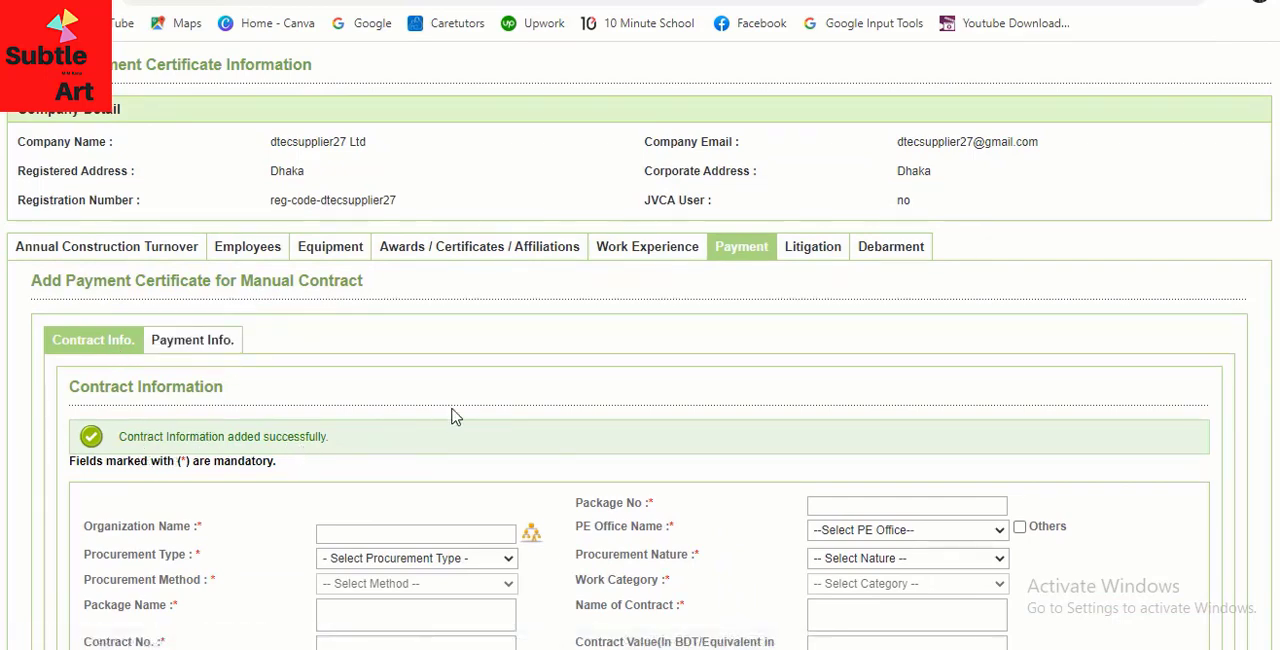
# Open the form for adding payment details to the contract with package number Road-01/2021-22
pyautogui.scroll(-5, 590, 387)
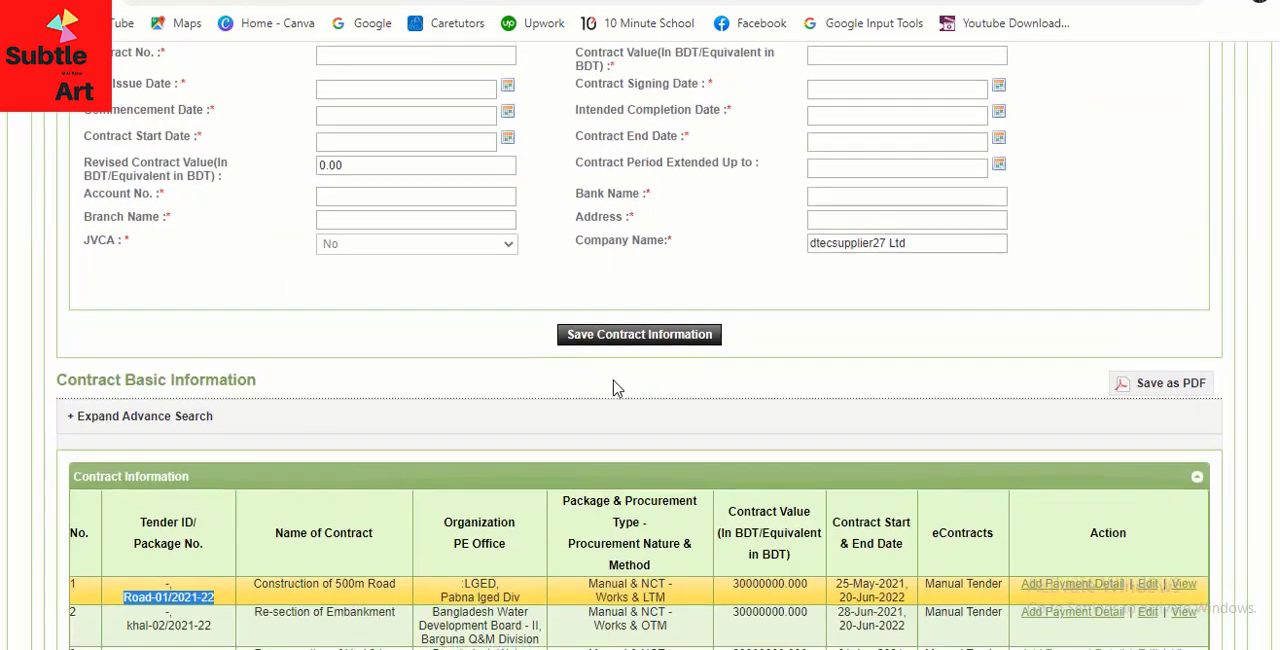
pyautogui.scroll(-3, 615, 388)
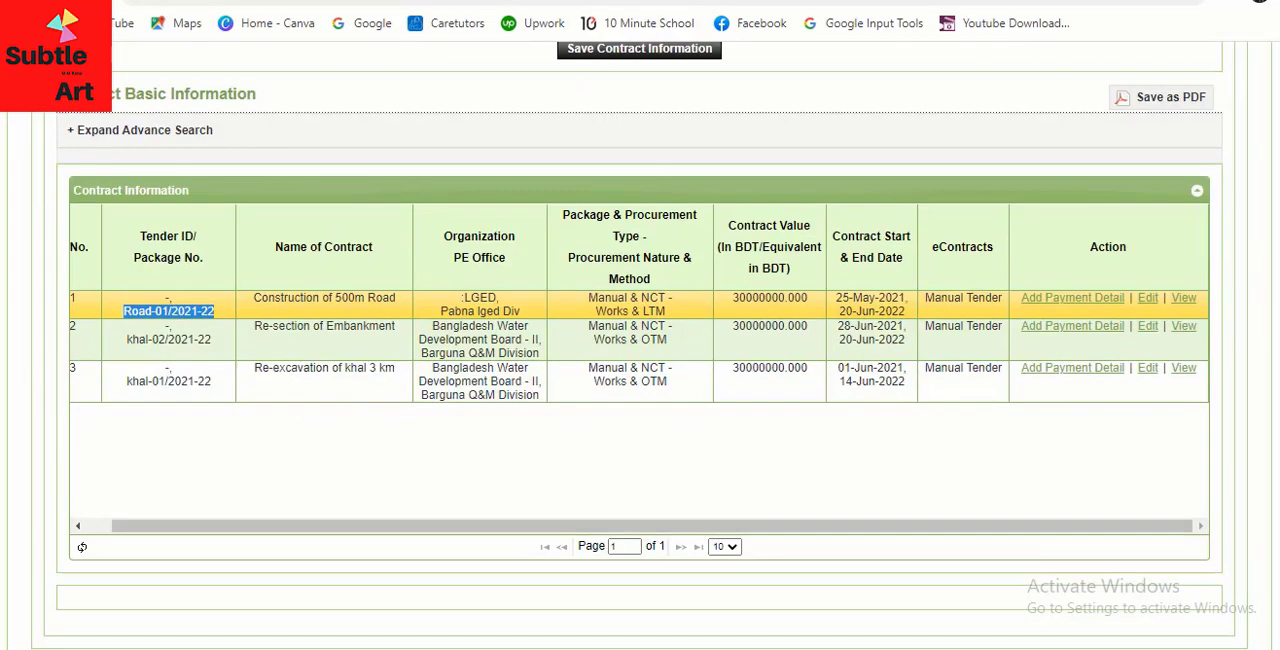
pyautogui.click(1066, 307)
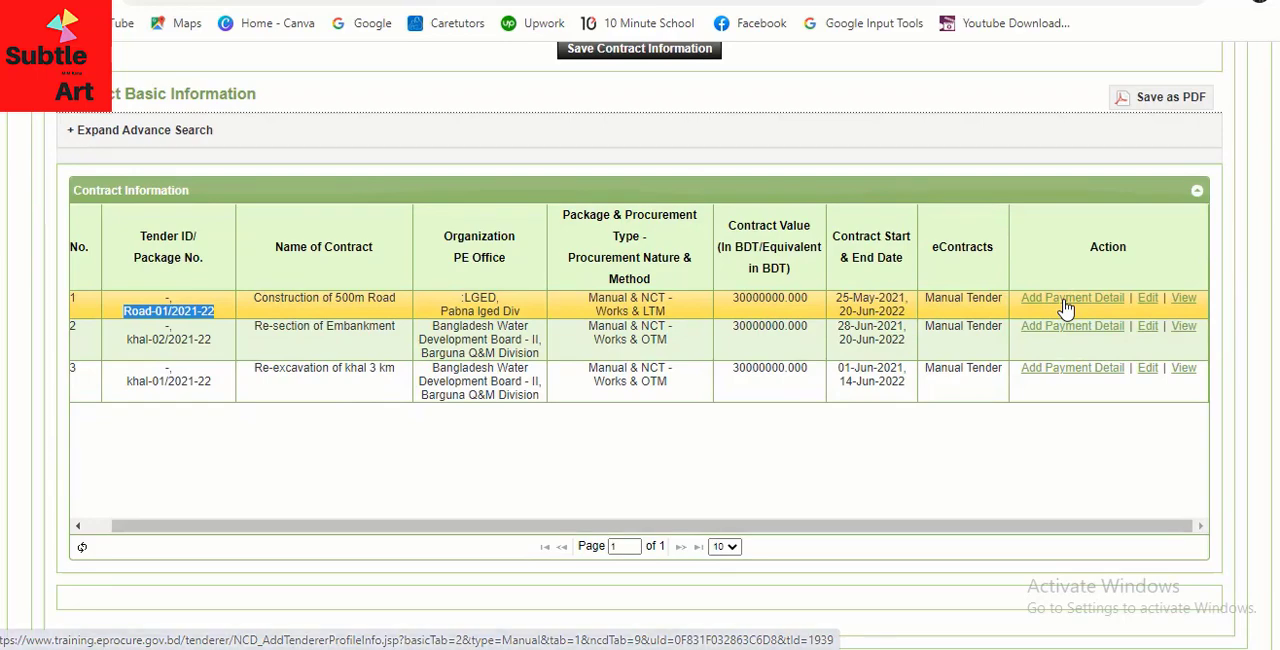
pyautogui.scroll(-2, 722, 380)
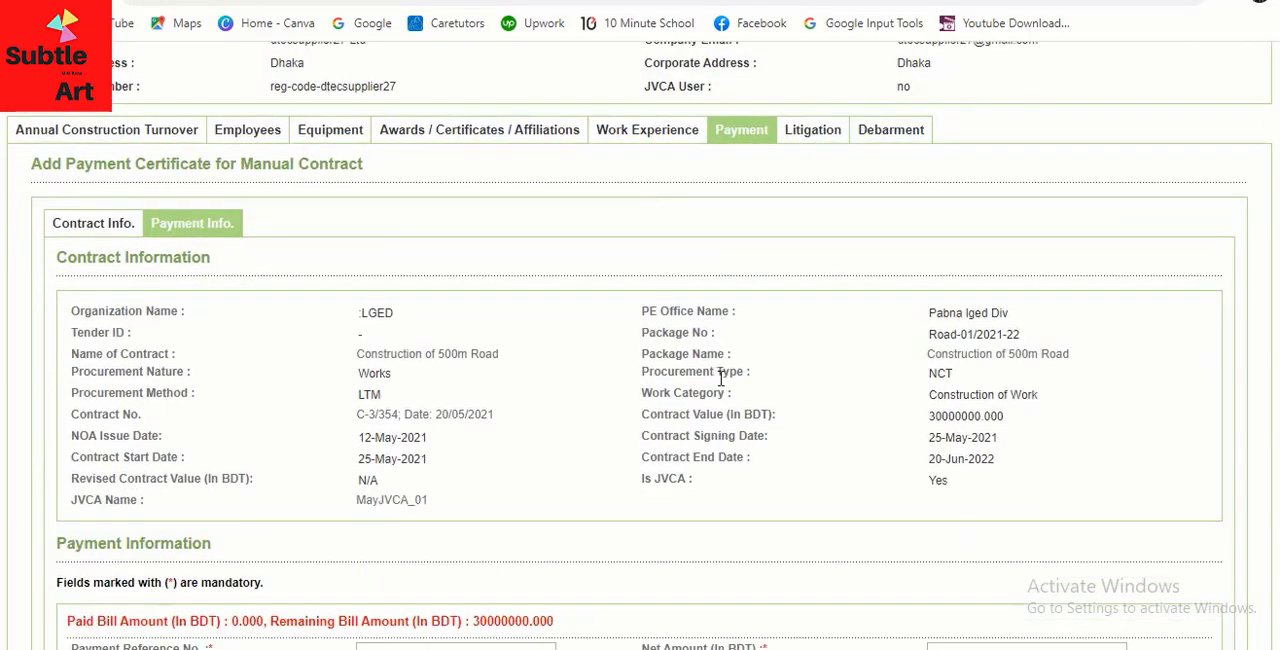
pyautogui.scroll(-2, 506, 431)
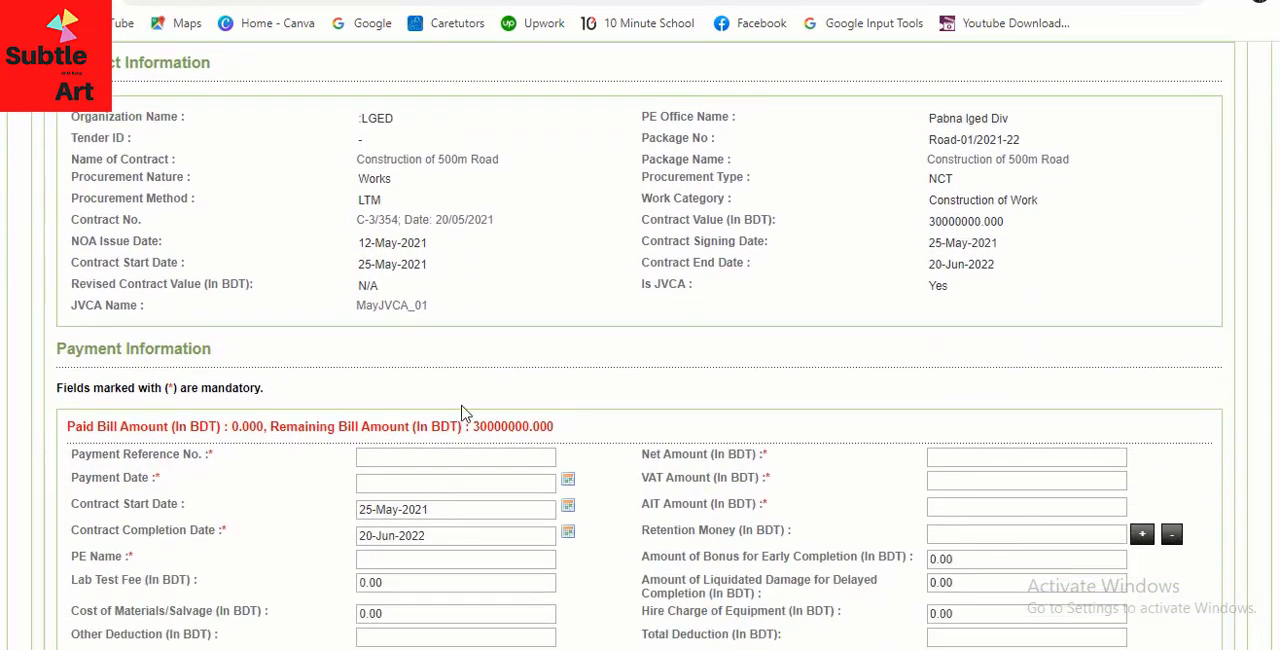
# Check the filled-in payment information and the amount assigned to each JVCA partner
pyautogui.scroll(-2, 254, 455)
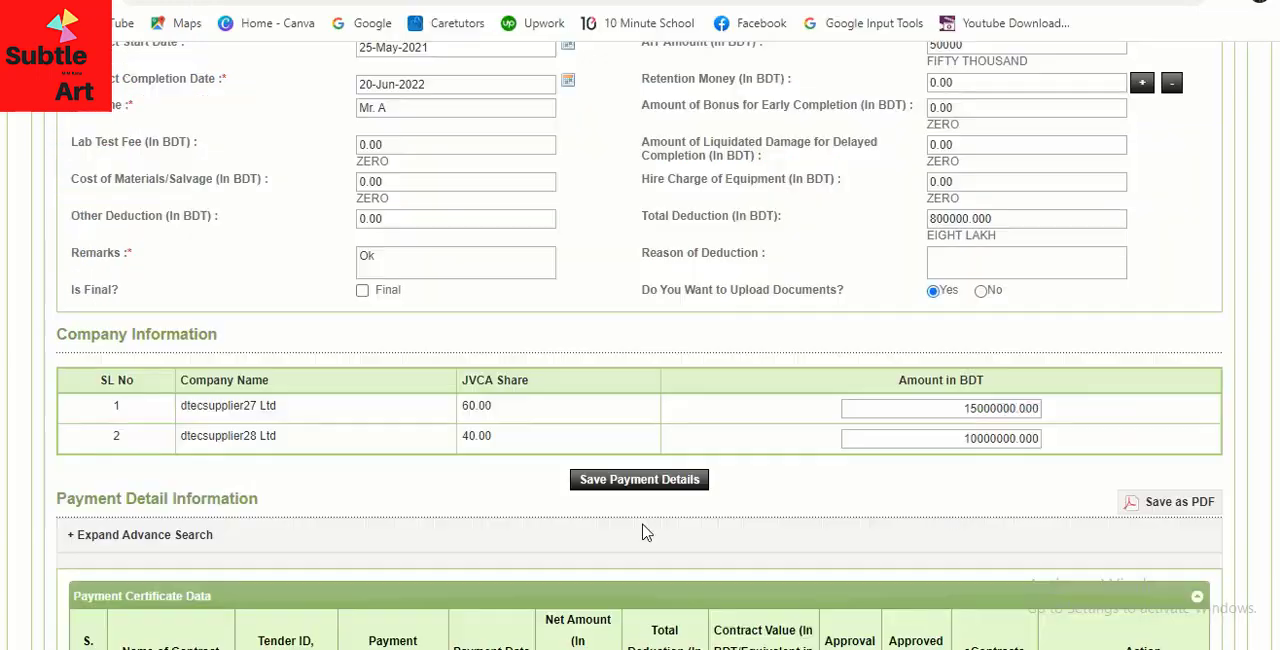
pyautogui.scroll(2, 606, 211)
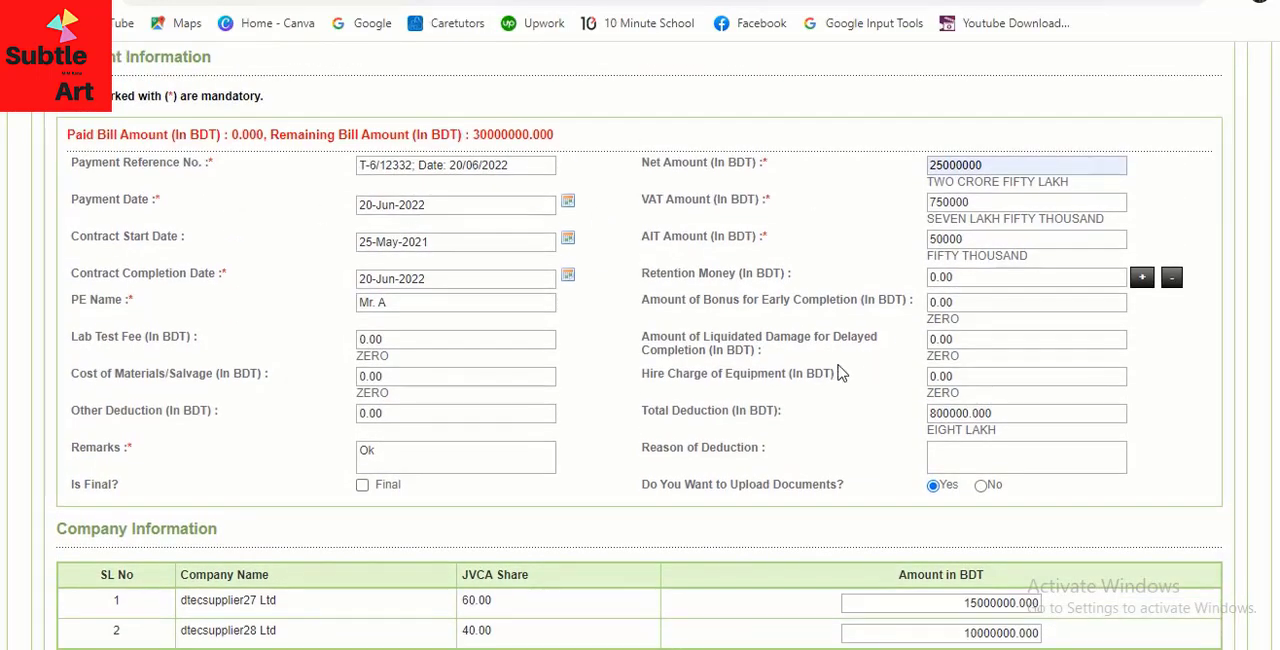
pyautogui.scroll(-3, 837, 371)
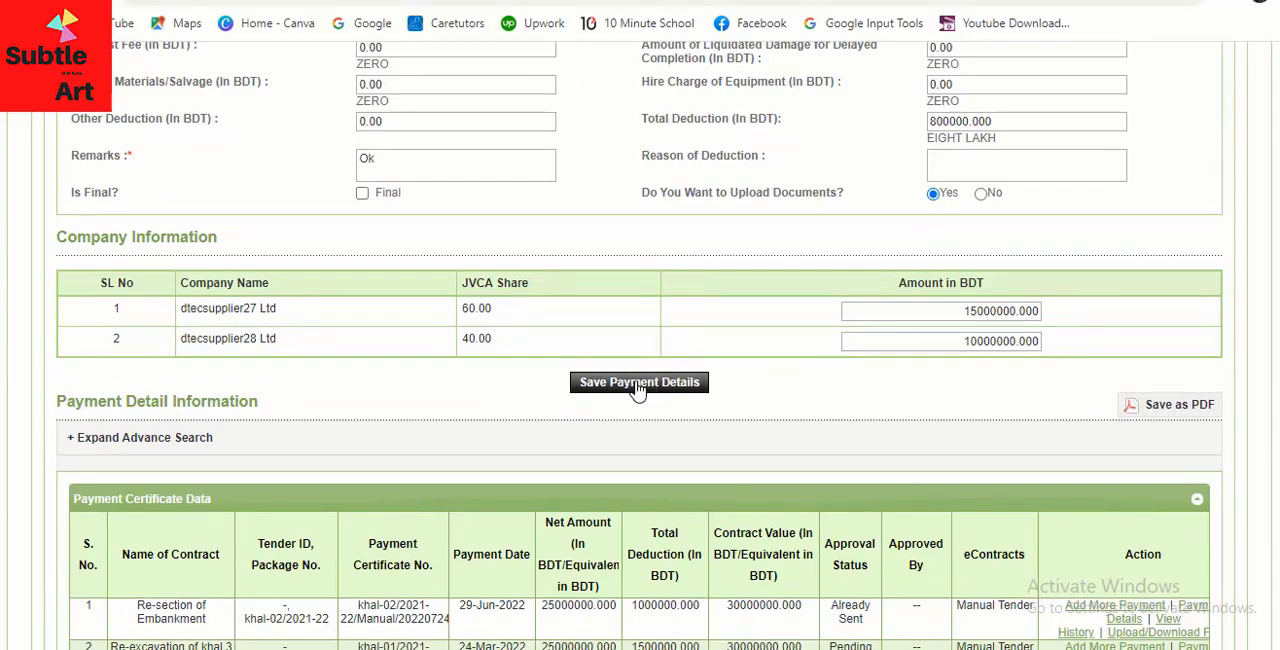
# Save the payment details for the Road-01/2021-22 contract and confirm the save
pyautogui.click(636, 387)
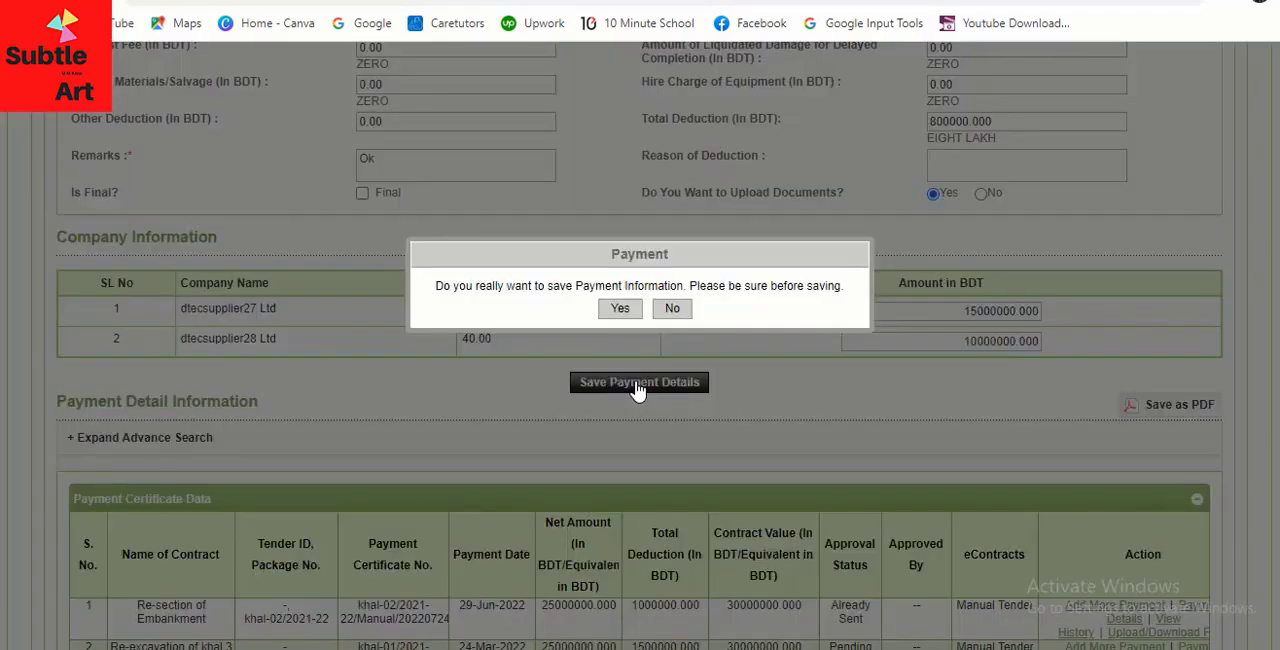
pyautogui.click(620, 309)
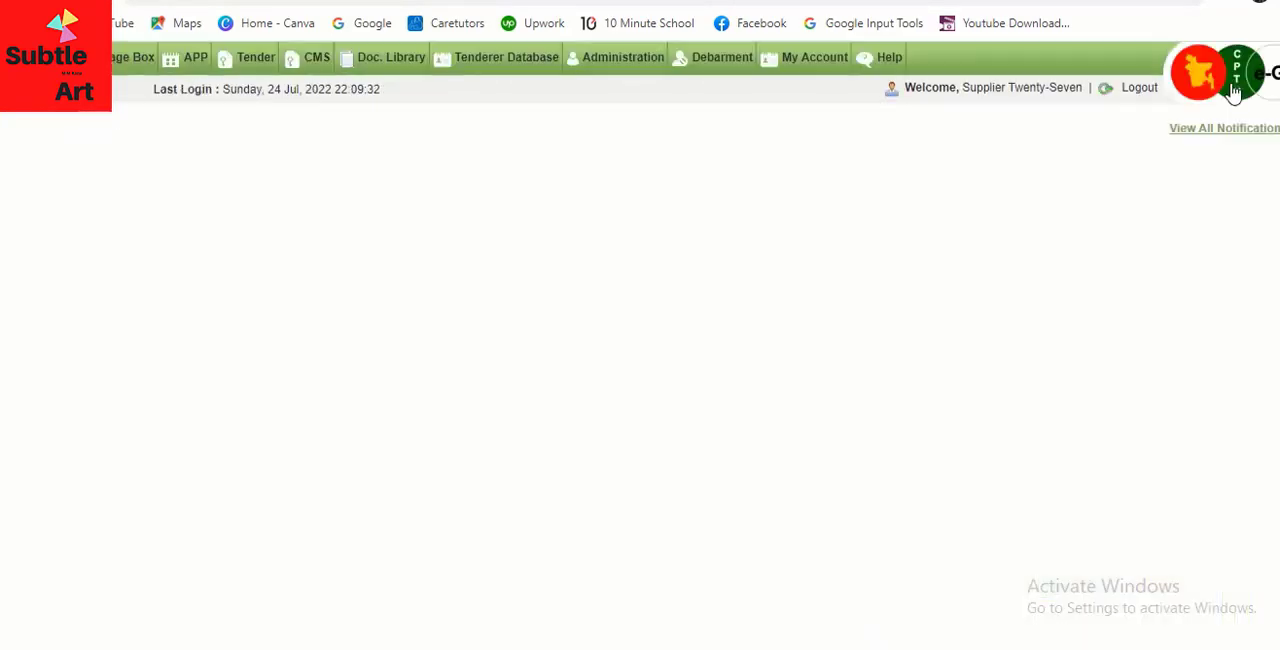
# Examine the Construction of 500m Road entry in the payment certificate data, including its amounts, approval status and available actions
pyautogui.scroll(-5, 510, 310)
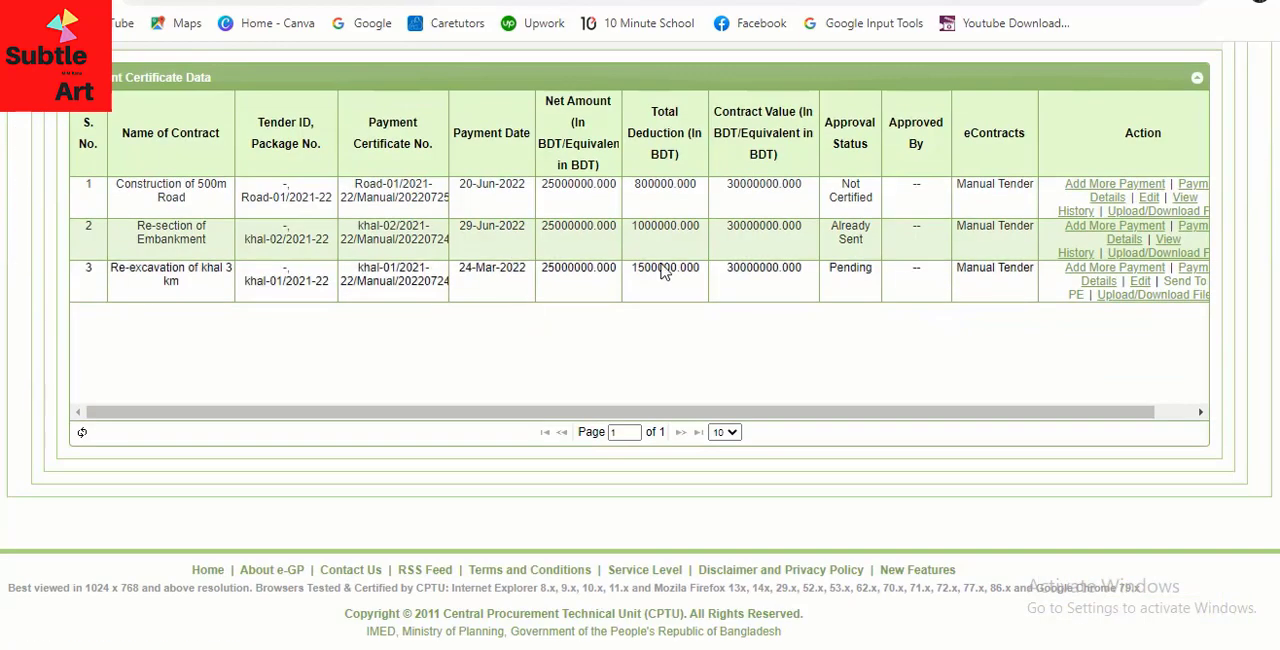
pyautogui.hscroll(1, 766, 413)
pyautogui.scroll(2, 915, 388)
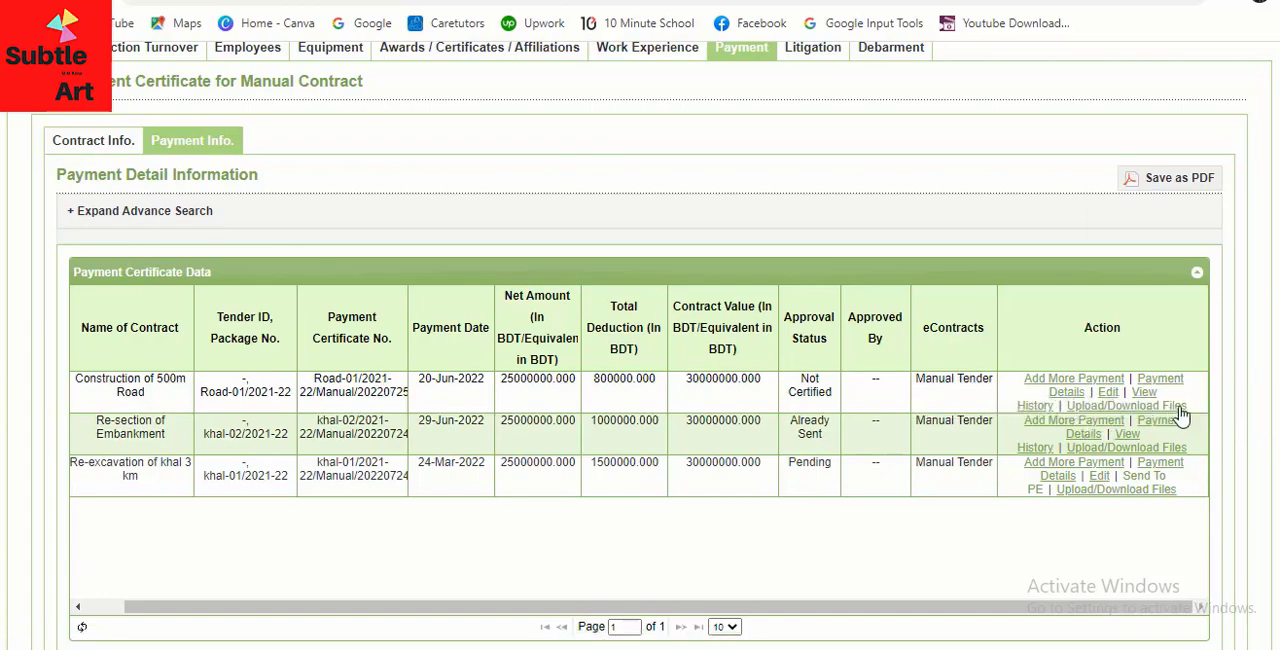
pyautogui.scroll(-1, 931, 466)
pyautogui.scroll(2, 917, 460)
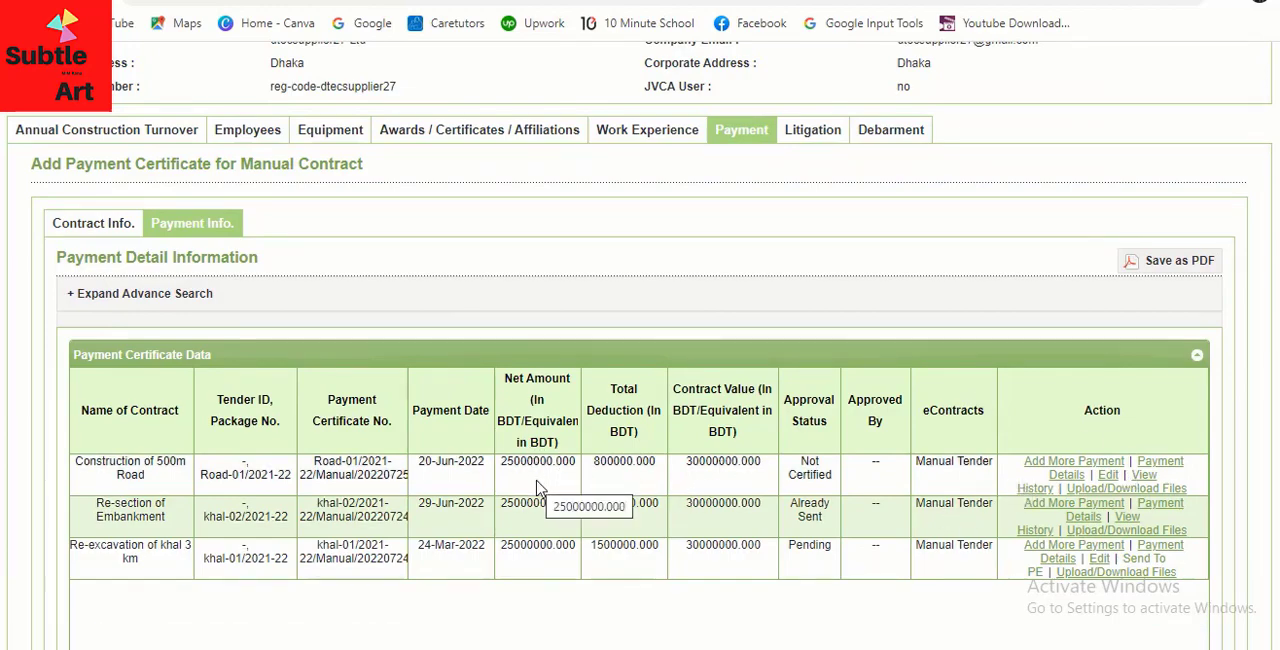
pyautogui.scroll(2, 623, 447)
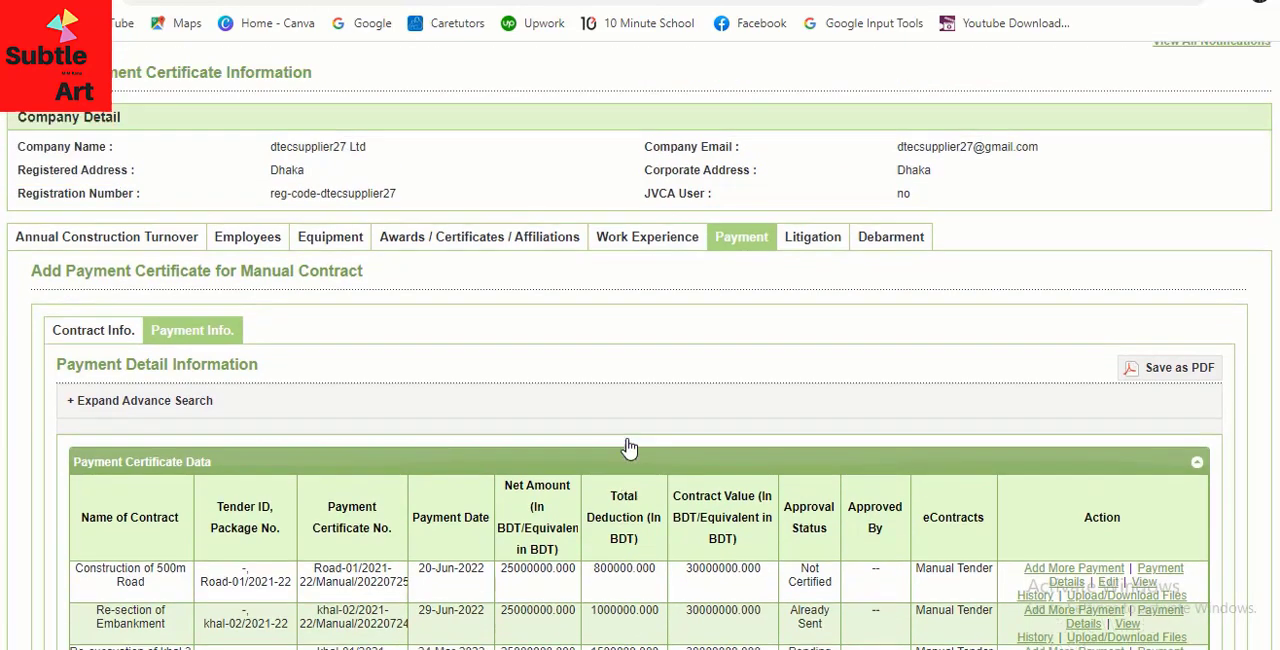
pyautogui.scroll(-1, 625, 447)
pyautogui.scroll(-1, 628, 447)
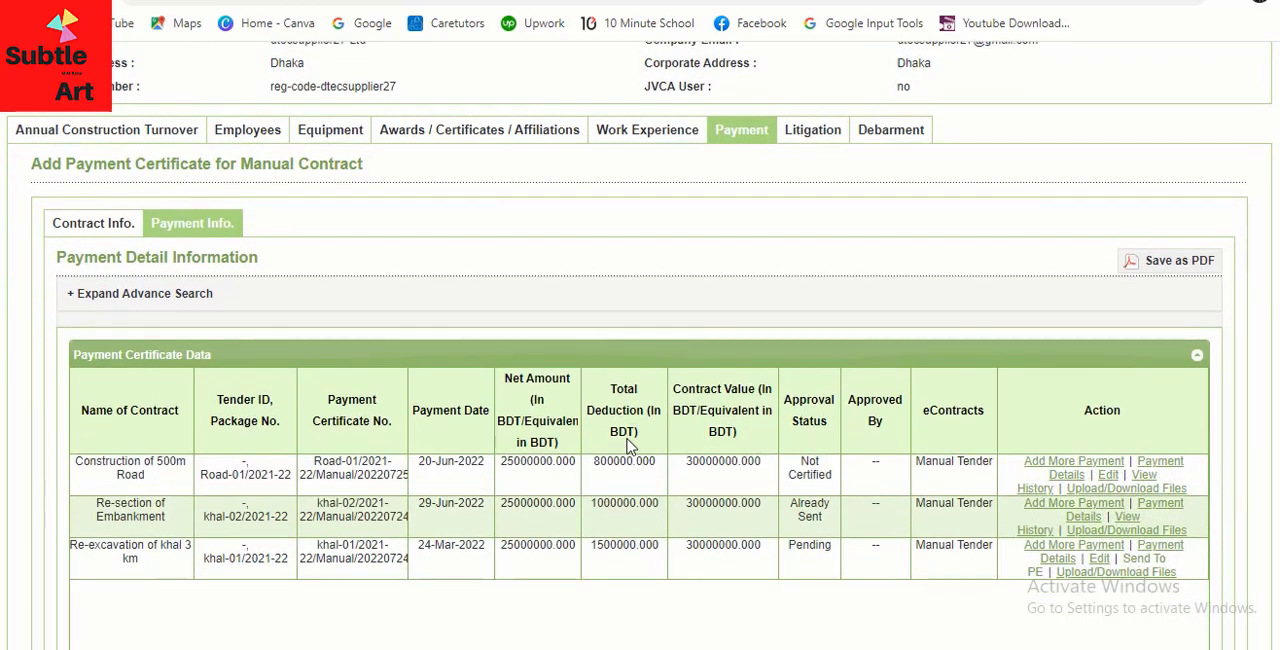